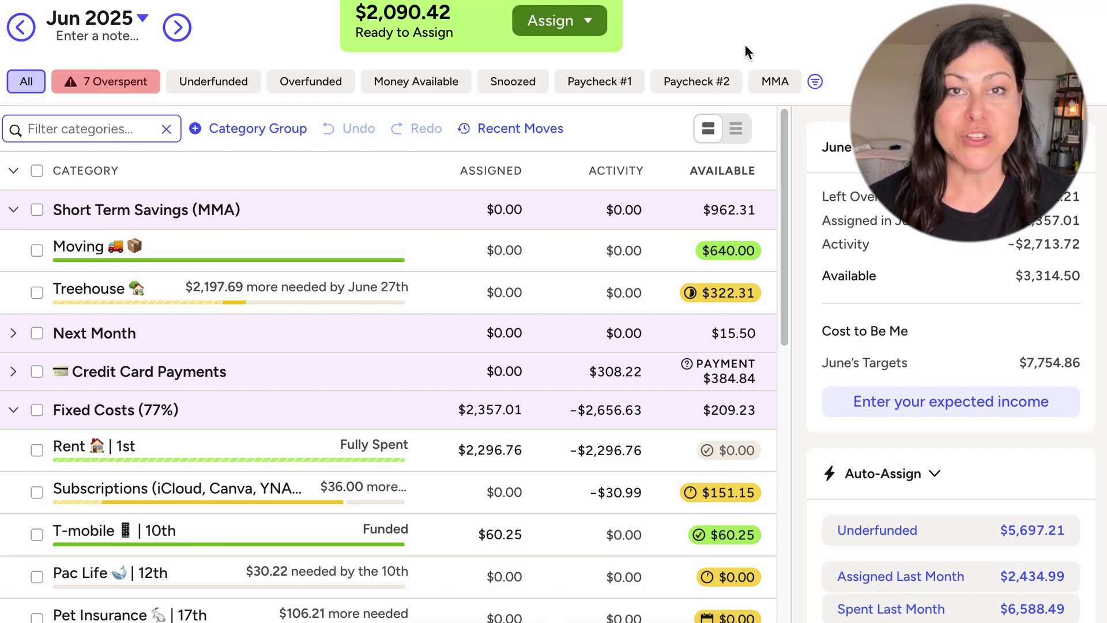
# Step: Filter the June 2025 plan to overspent categories and cover the Gas overspending from Groceries
pyautogui.click(134, 92)
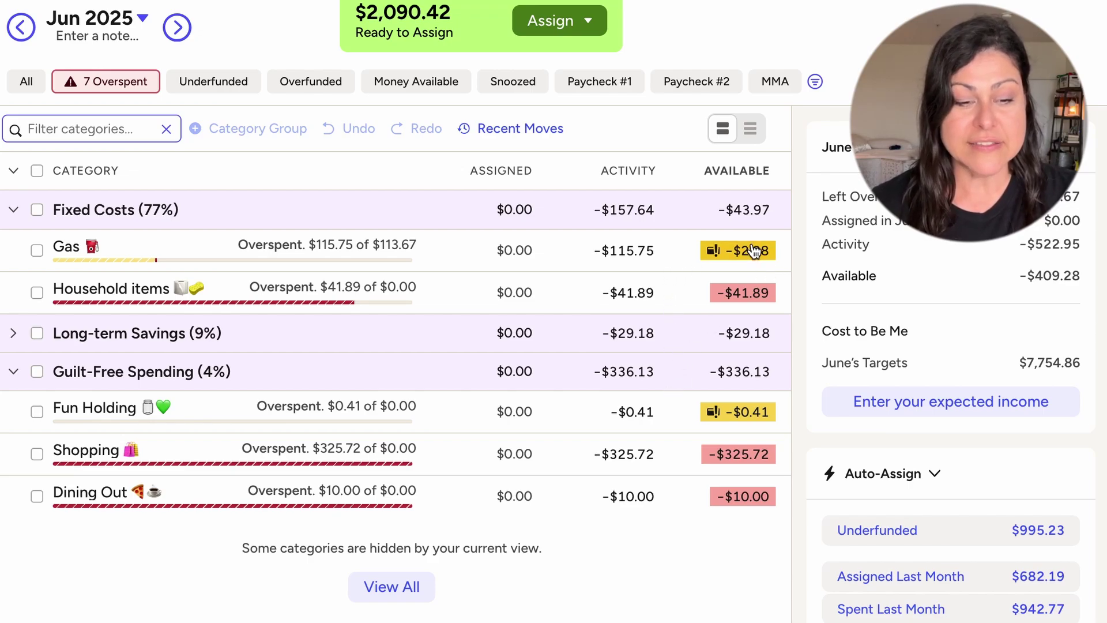
pyautogui.click(782, 262)
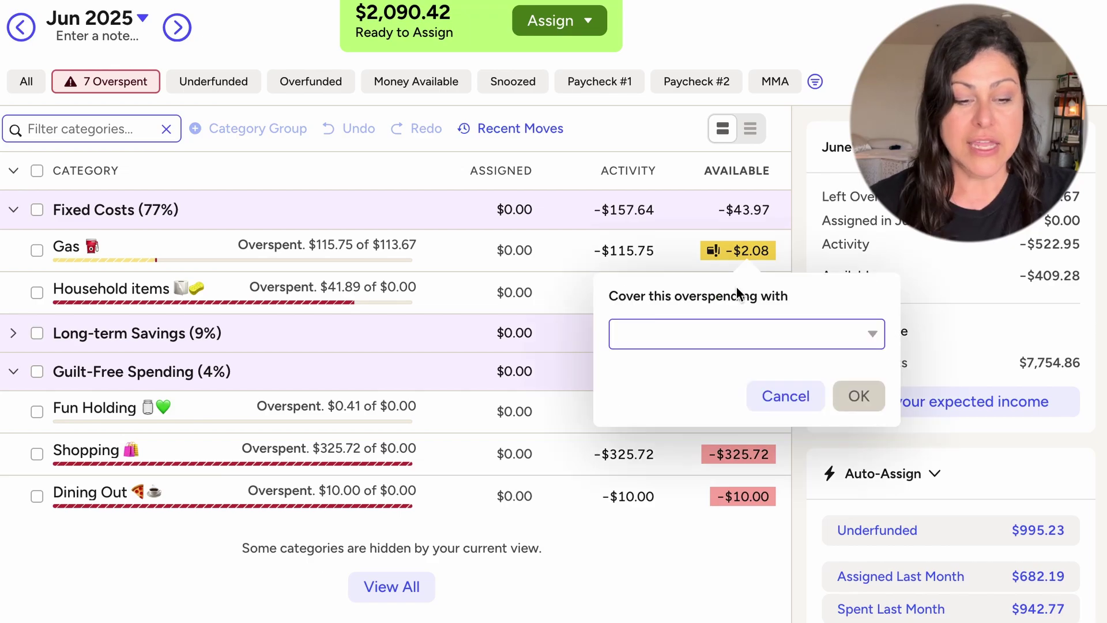
pyautogui.click(724, 333)
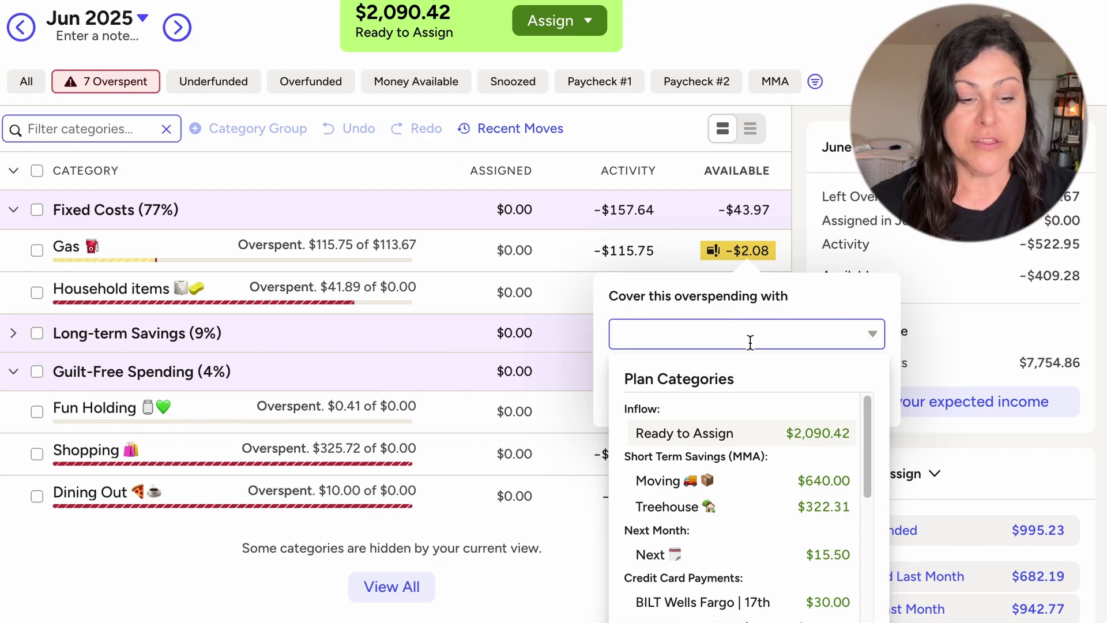
pyautogui.moveTo(866, 432); pyautogui.dragTo(873, 563)
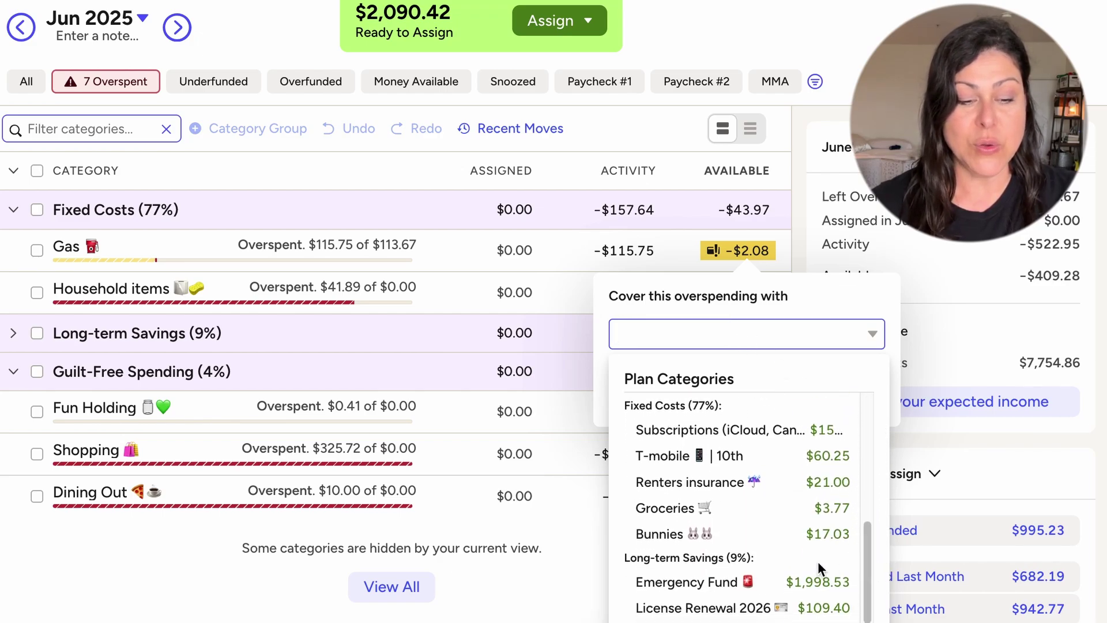
pyautogui.click(847, 508)
pyautogui.click(856, 395)
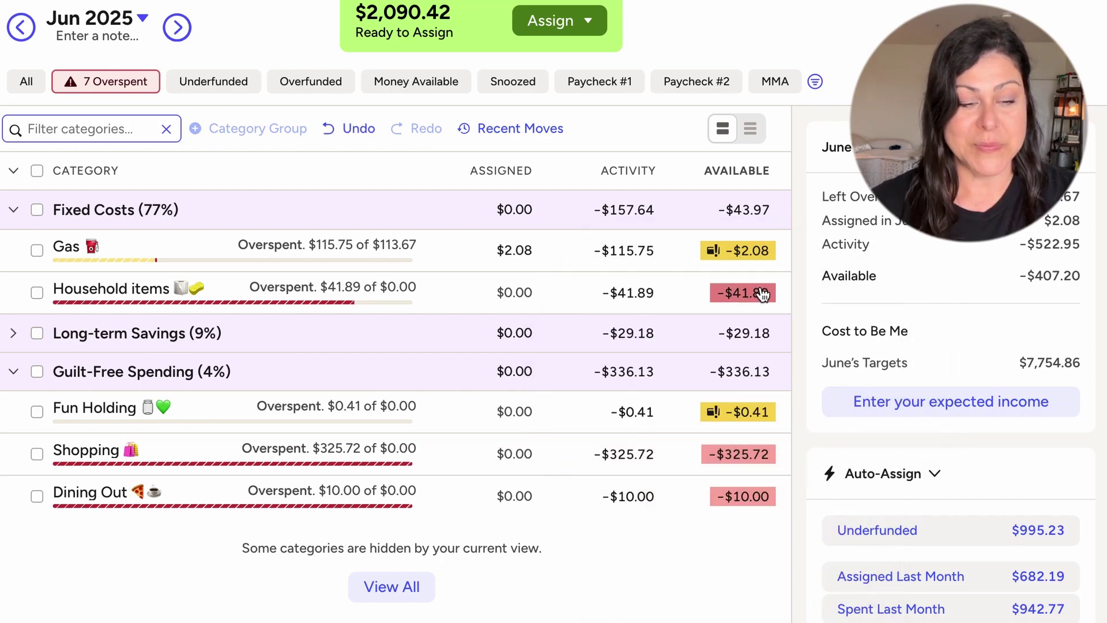
# Step: Cover part of the Household items overspending with the money available in Bunnies
pyautogui.click(739, 247)
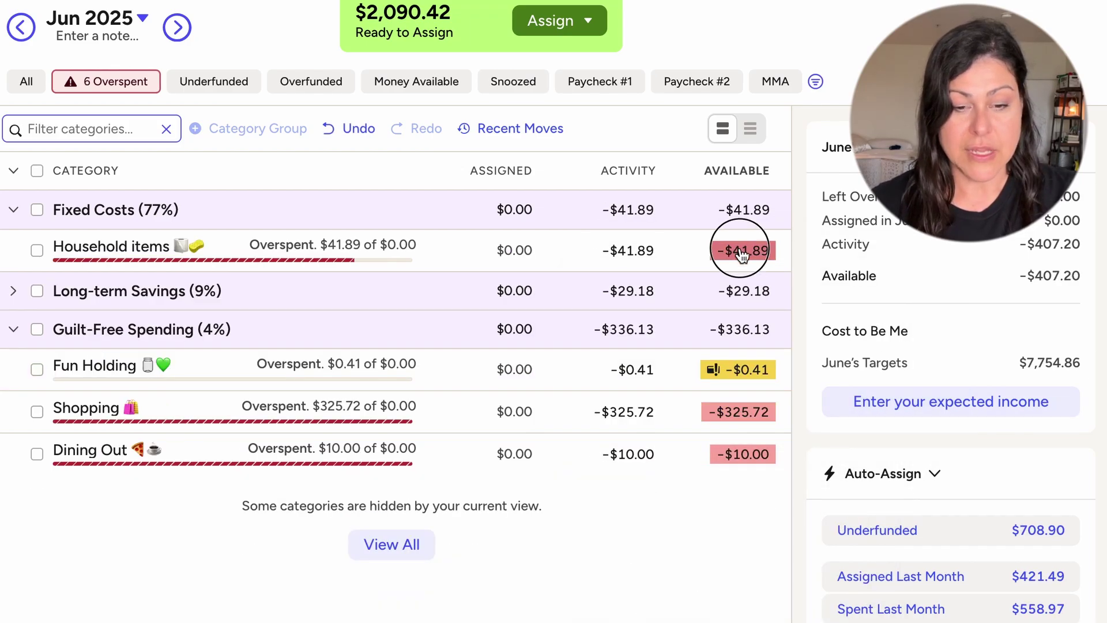
pyautogui.click(638, 548)
pyautogui.click(635, 250)
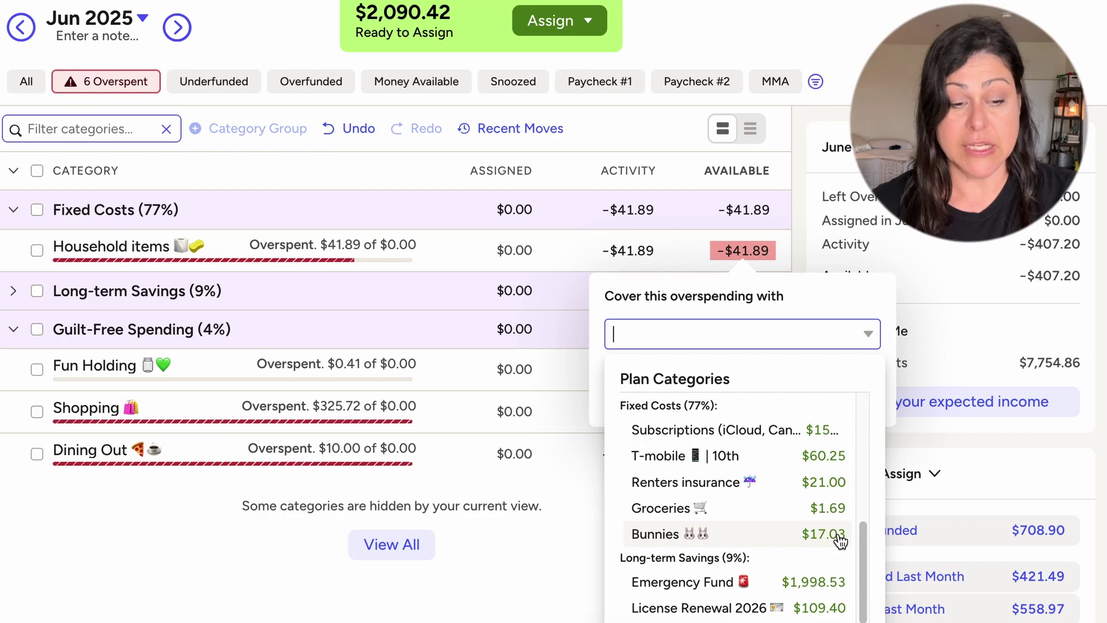
pyautogui.click(838, 533)
pyautogui.click(855, 395)
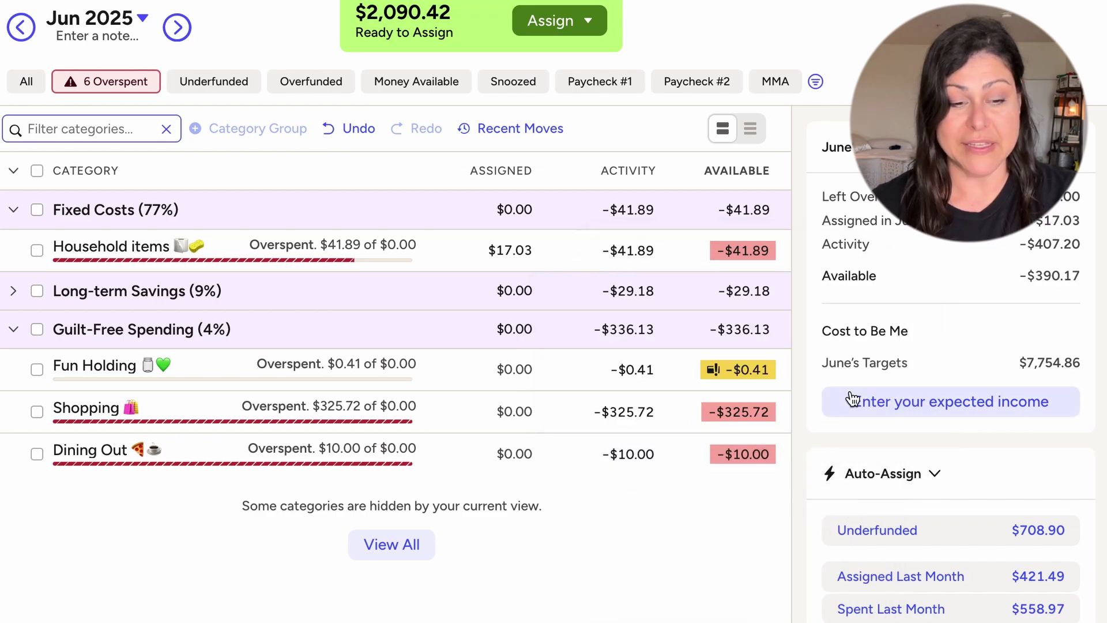
# Step: Cover more of the Household items overspending with the remaining Groceries money and the Next category under Next Month
pyautogui.click(747, 251)
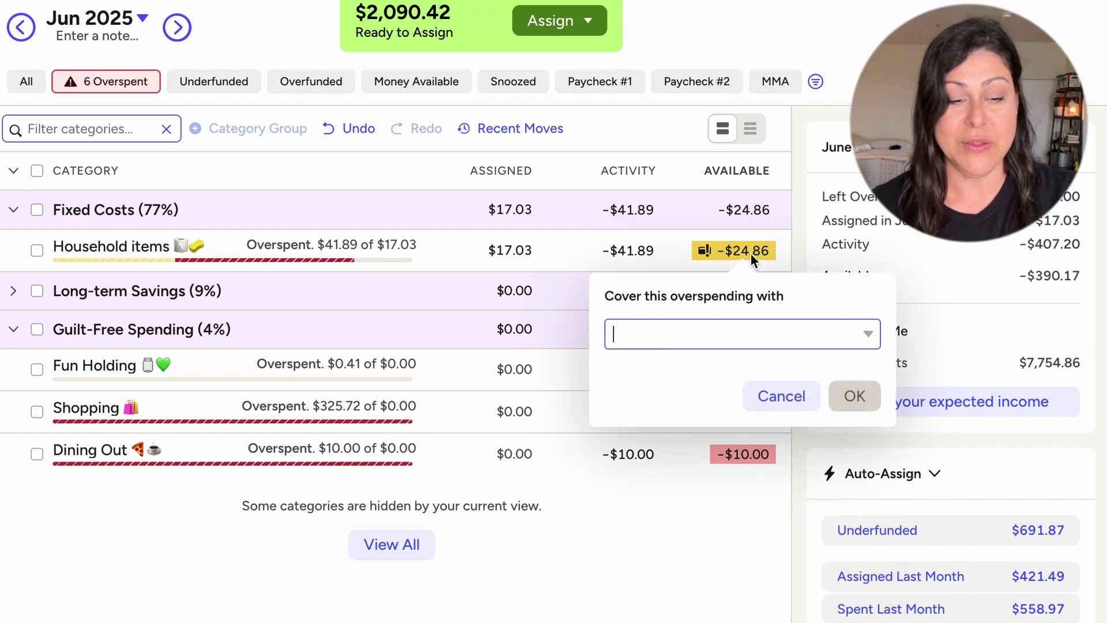
pyautogui.click(797, 331)
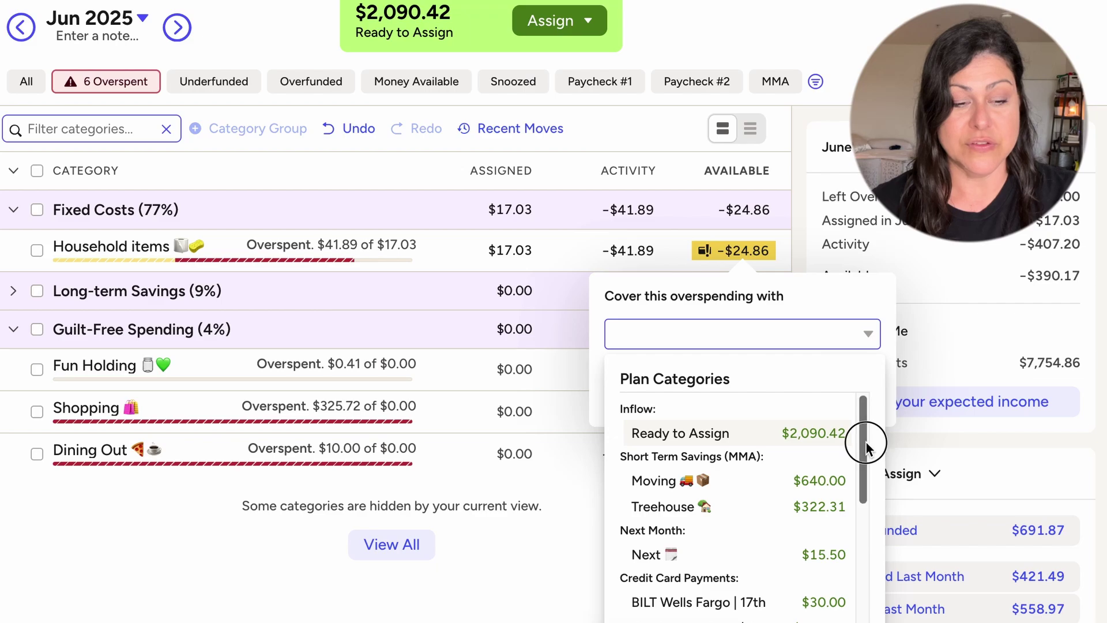
pyautogui.moveTo(865, 420); pyautogui.dragTo(867, 605)
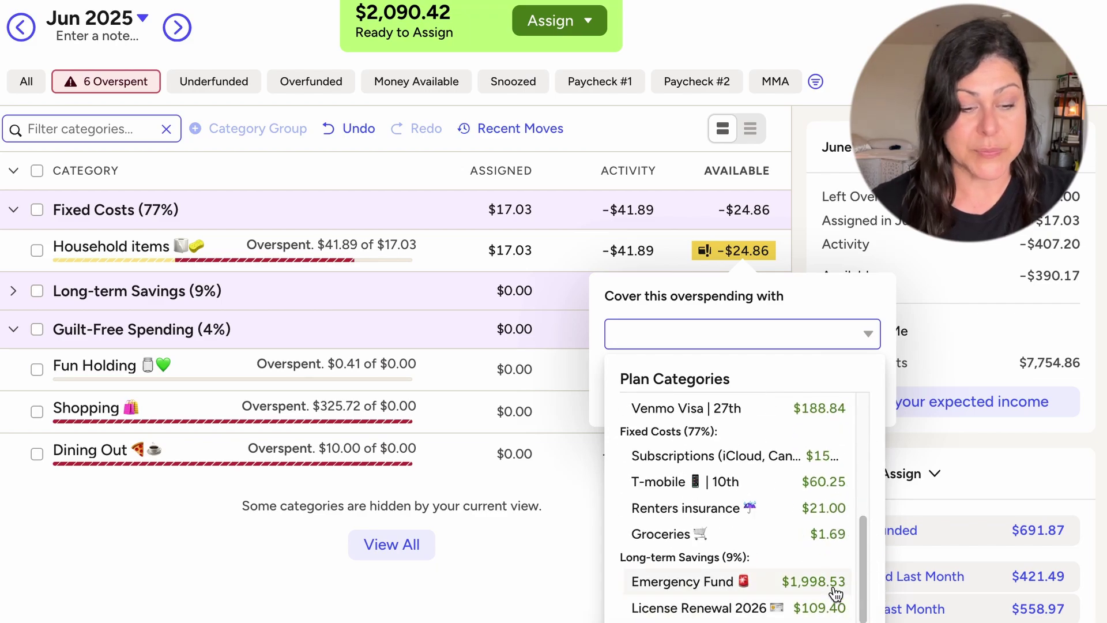
pyautogui.click(822, 533)
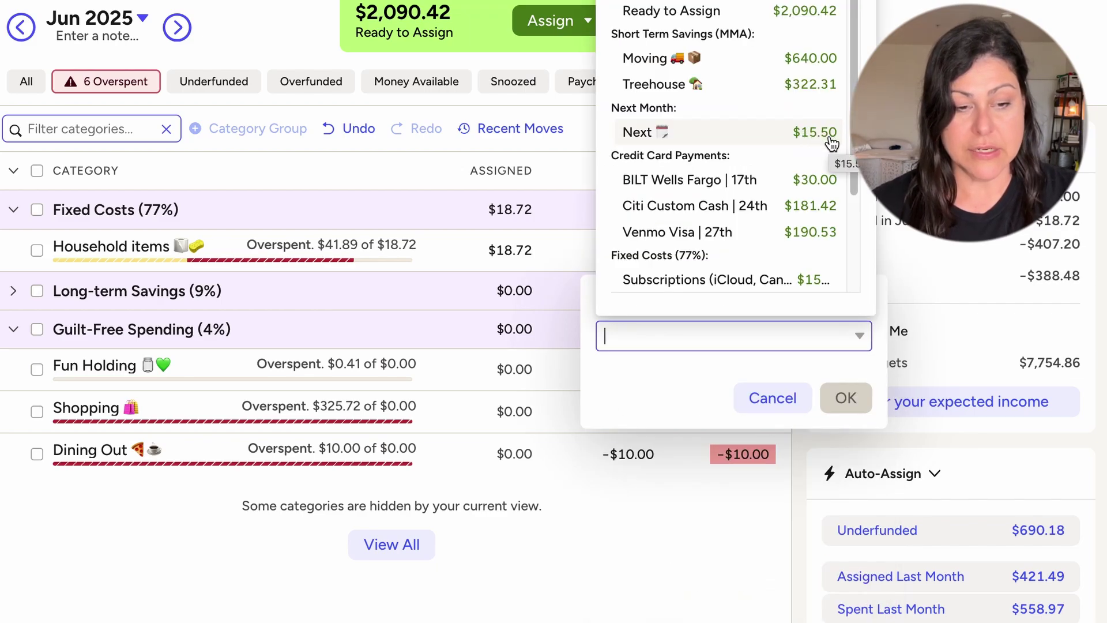
pyautogui.click(831, 143)
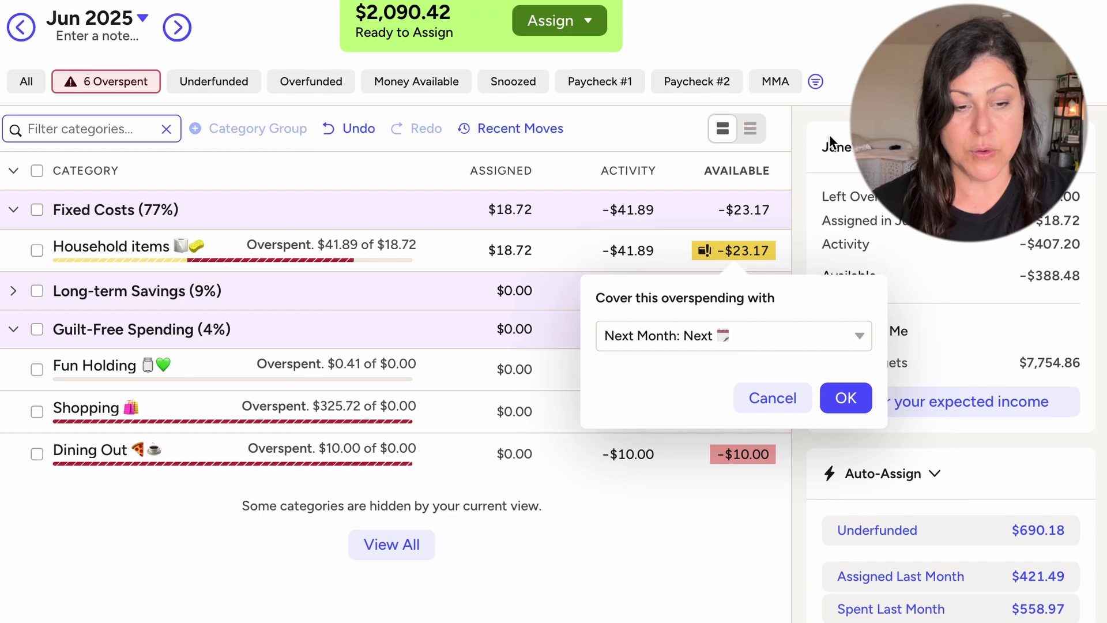
pyautogui.click(849, 405)
# Step: Cover the rest of the Household items overspending from License Renewal 2026 in Long-term Savings
pyautogui.scroll(2, 800, 456)
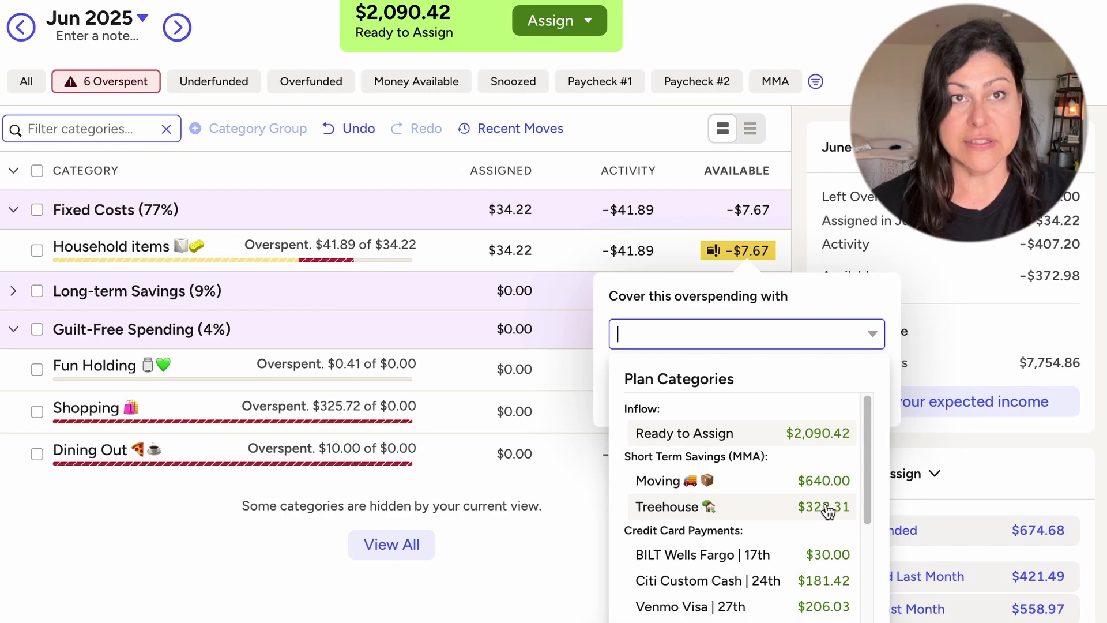
pyautogui.click(867, 452)
pyautogui.moveTo(866, 452); pyautogui.dragTo(870, 573)
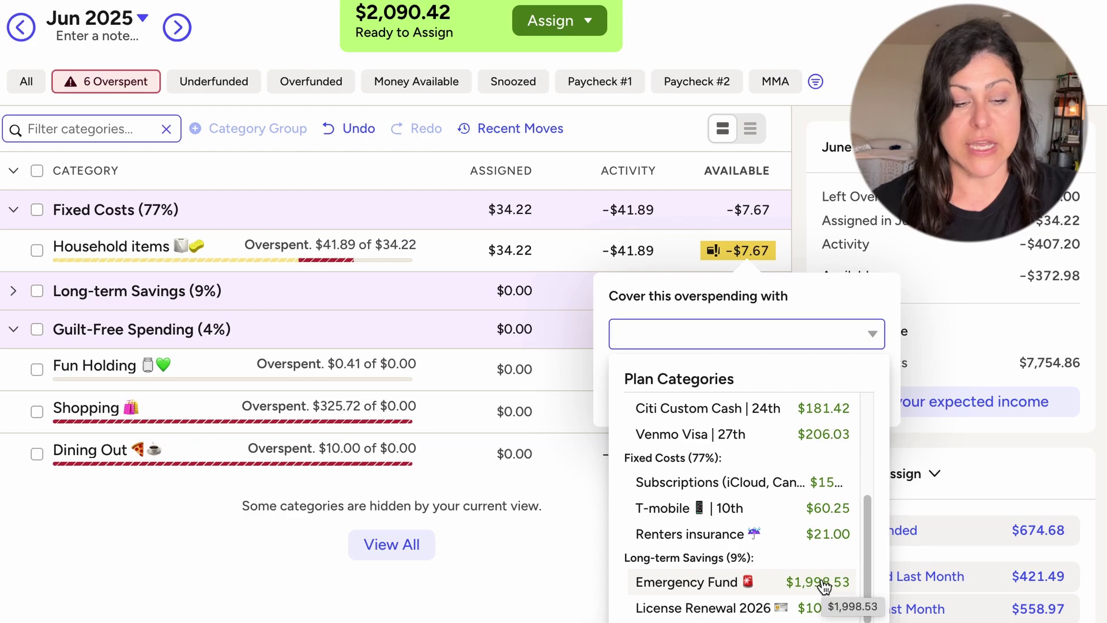
pyautogui.click(807, 610)
pyautogui.click(856, 394)
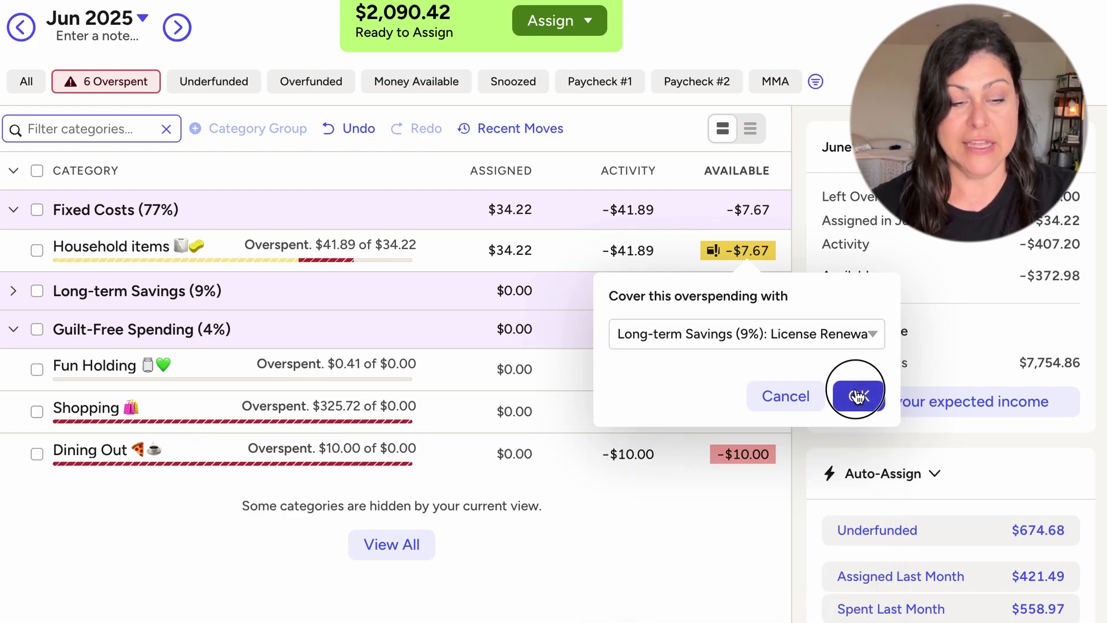
# Step: Cover the Fun Holding overspending from License Renewal 2026
pyautogui.click(749, 294)
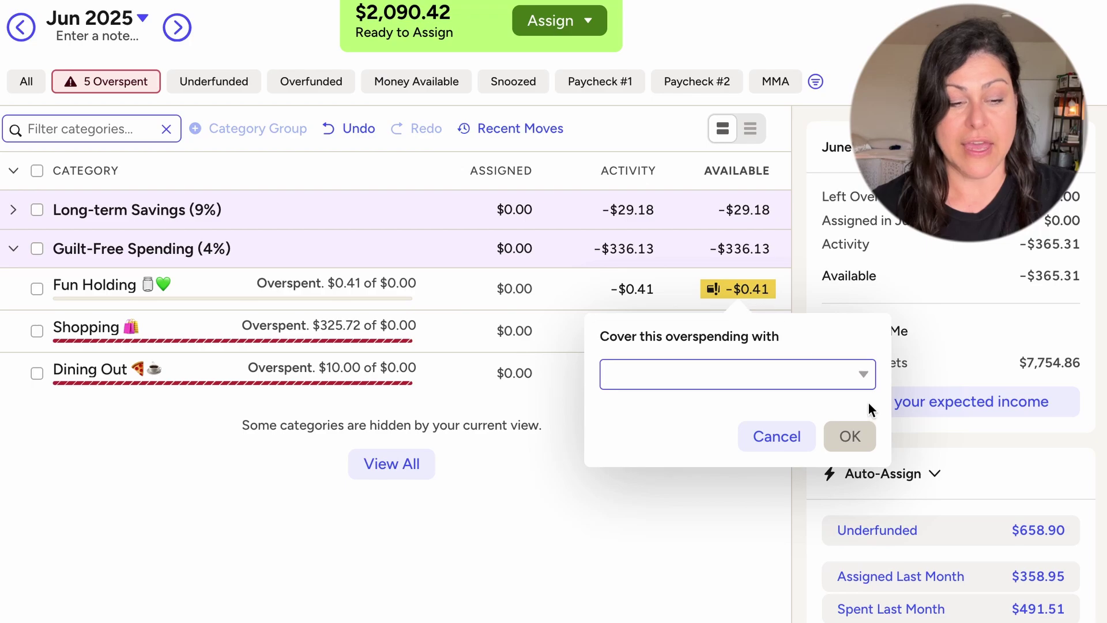
pyautogui.click(793, 379)
pyautogui.scroll(-2, 858, 329)
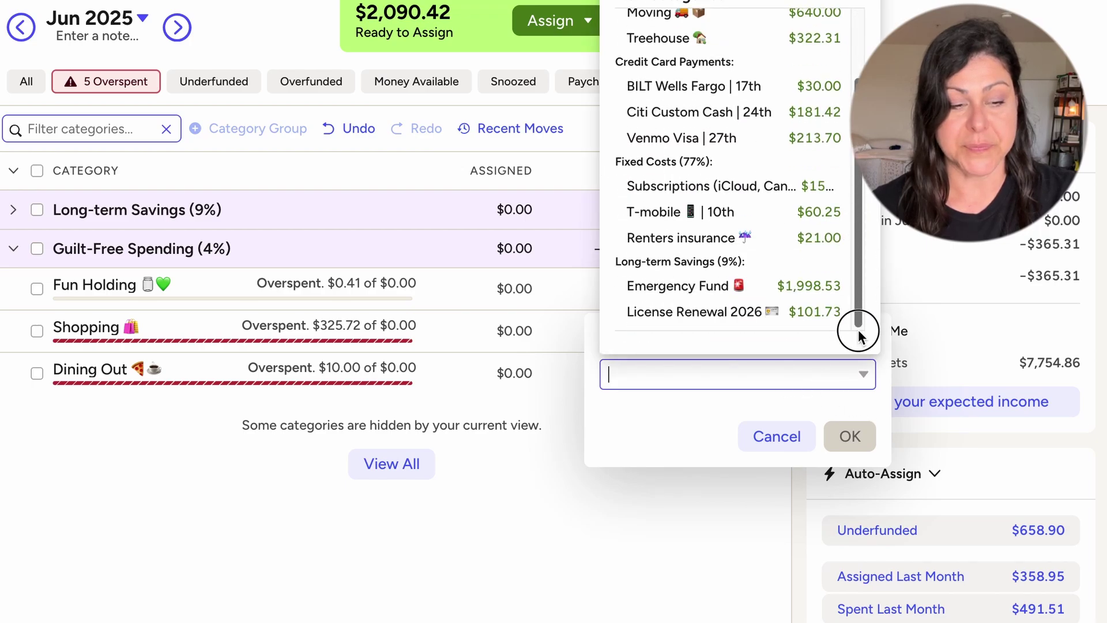
pyautogui.click(806, 321)
pyautogui.click(845, 434)
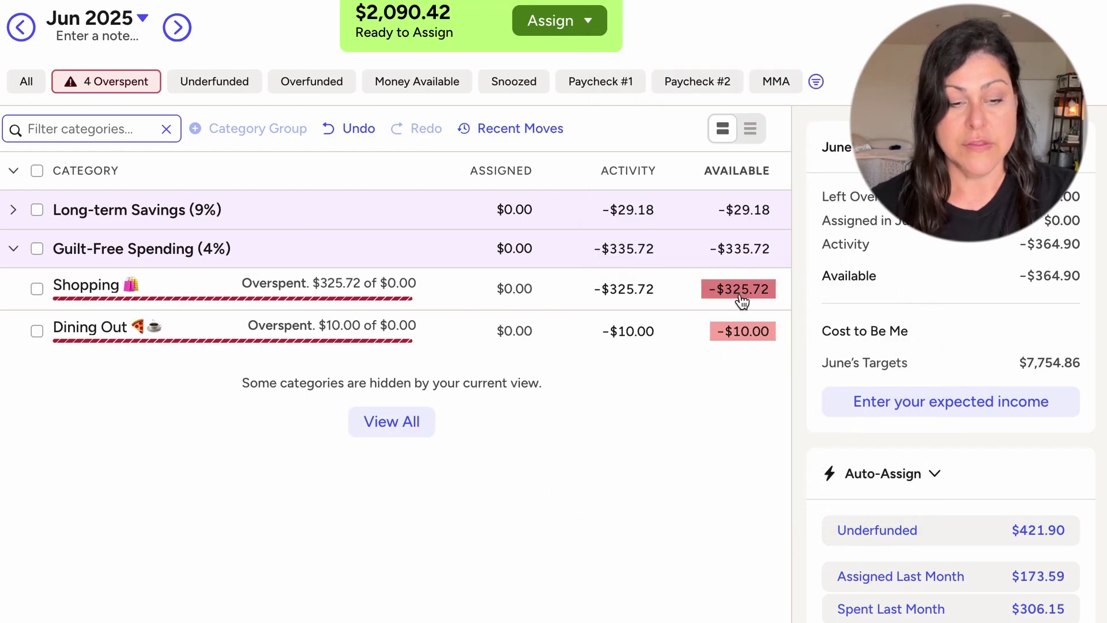
# Step: From the Shopping activity, delete the duplicate 06/04/2025 Archies Footwear transaction in Citi Custom Cash and return to the June plan
pyautogui.click(639, 293)
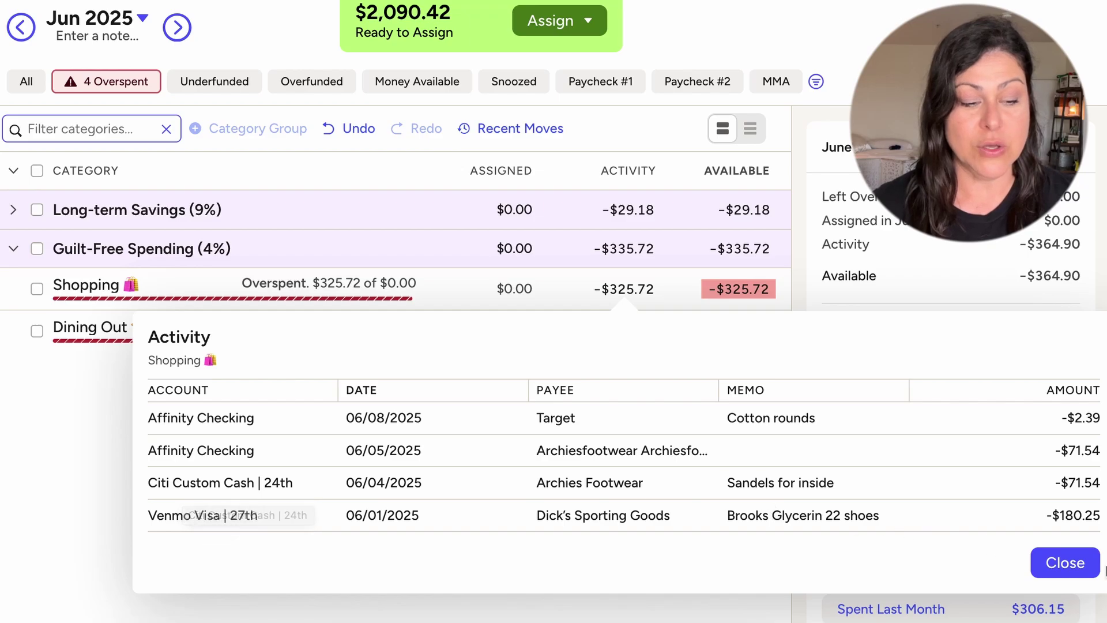
pyautogui.click(1065, 563)
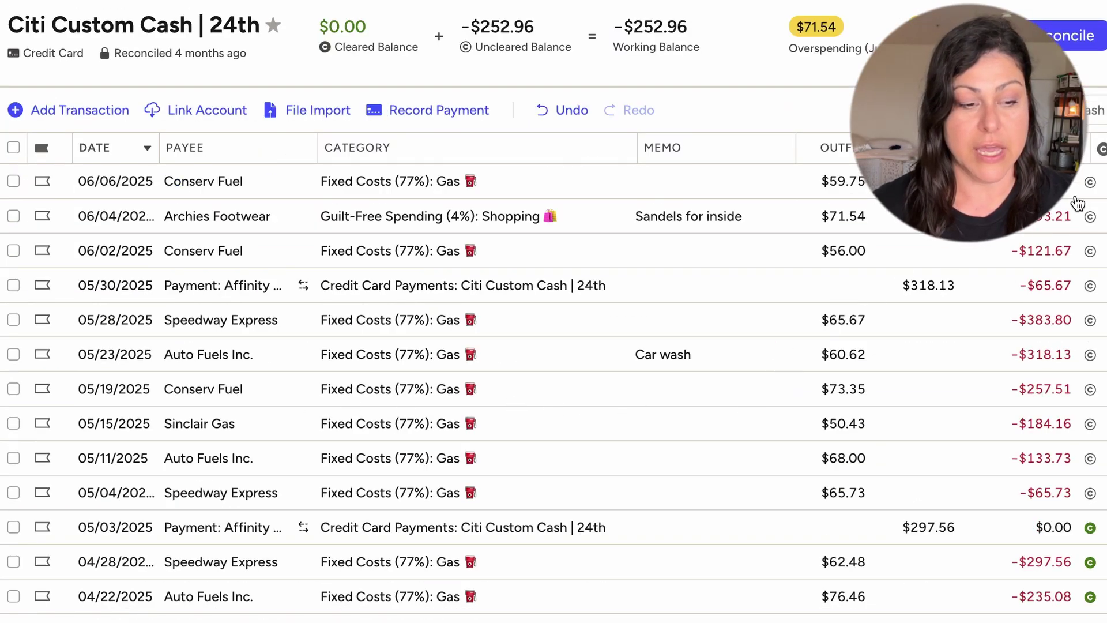
pyautogui.click(16, 217)
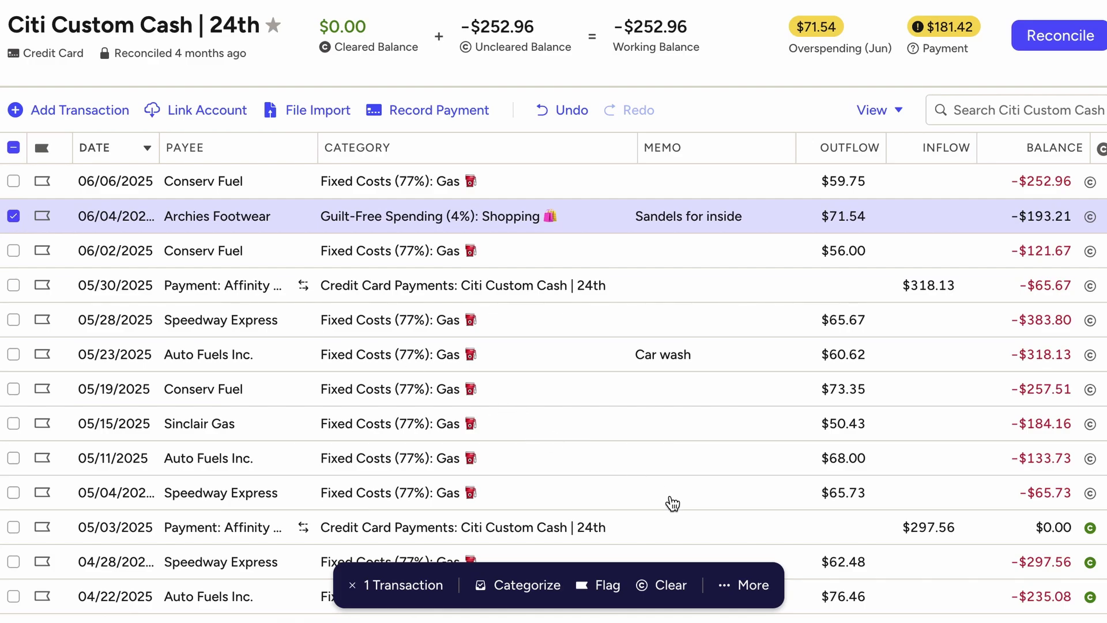
pyautogui.click(754, 598)
pyautogui.click(701, 540)
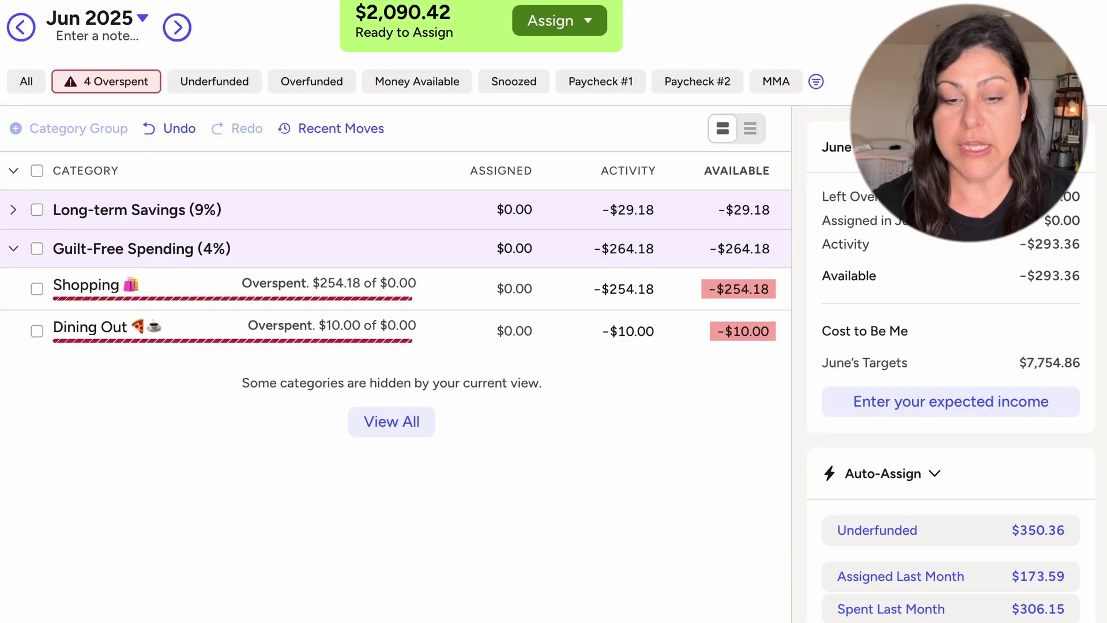
pyautogui.press('f')
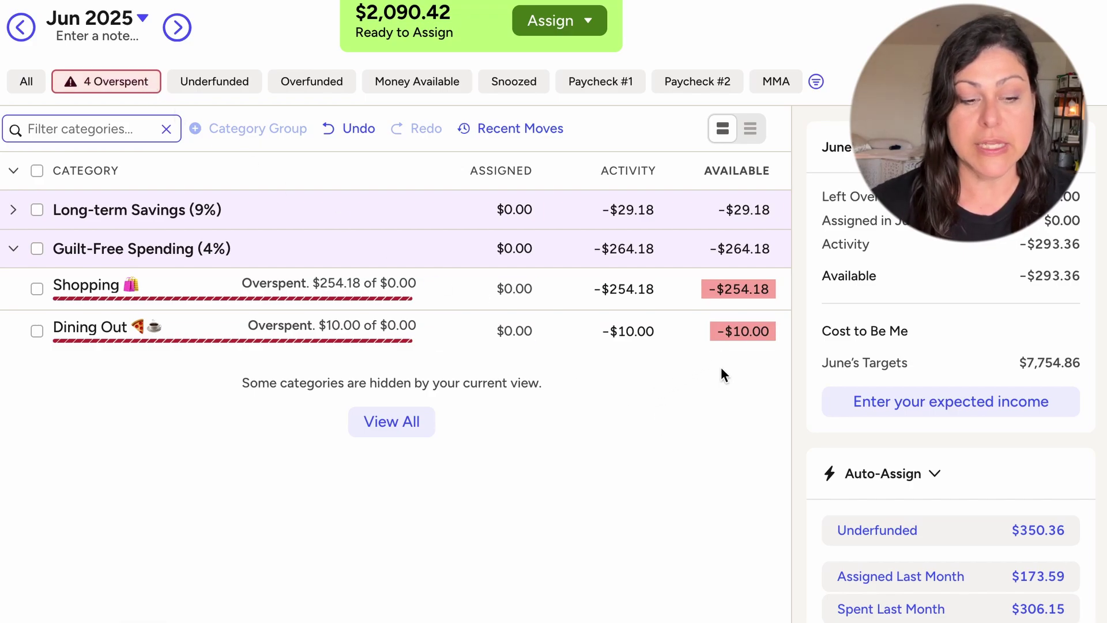
# Step: Cover part of the Shopping overspending with all the money left in License Renewal 2026
pyautogui.click(759, 295)
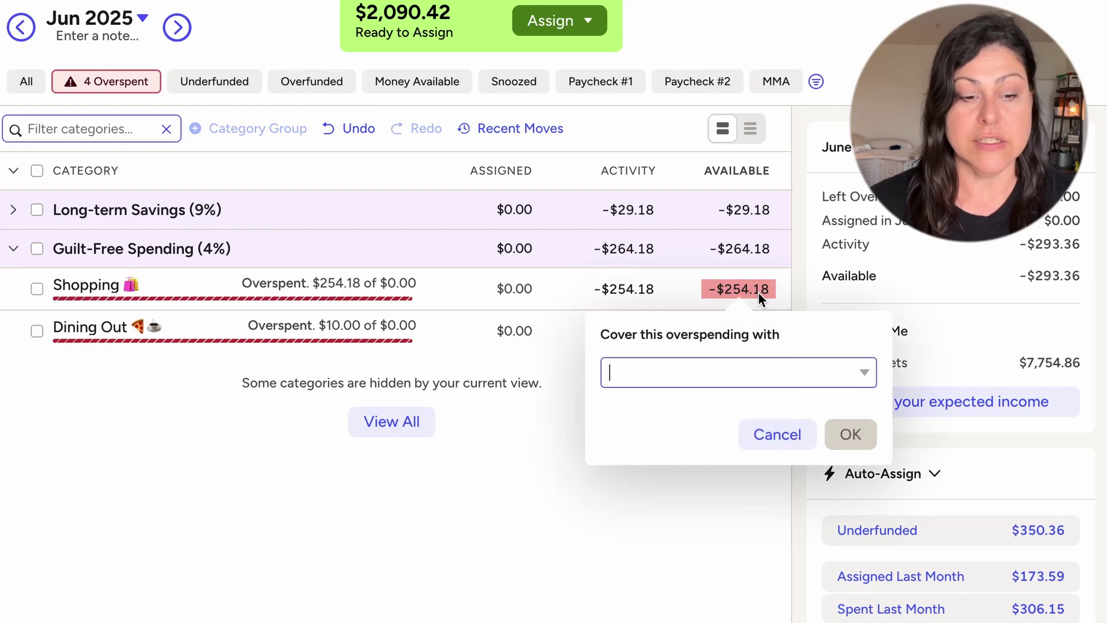
pyautogui.click(791, 379)
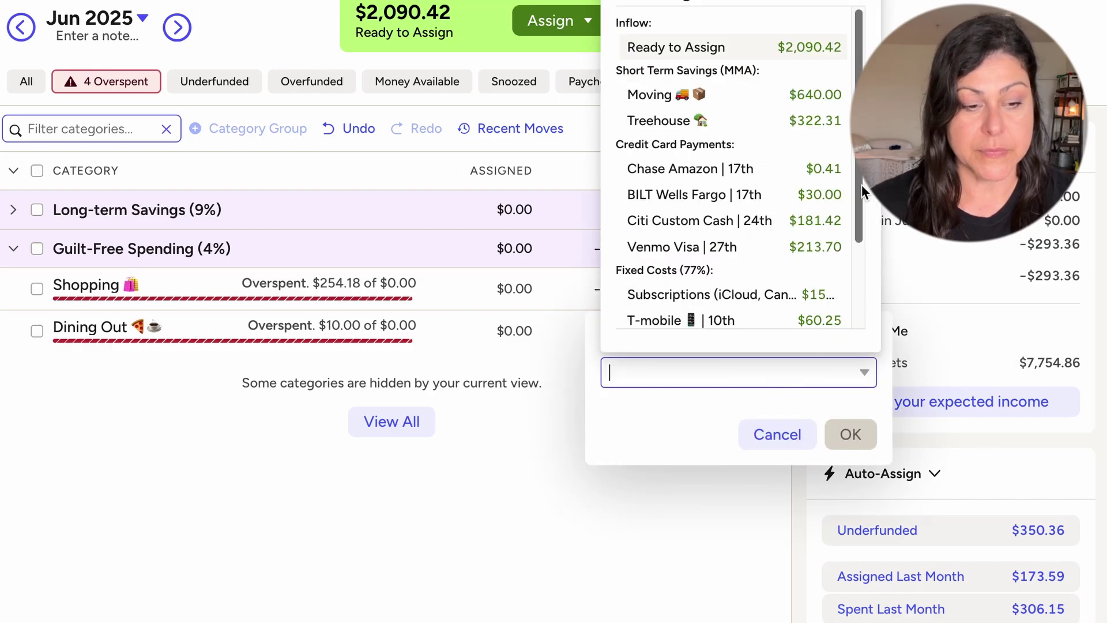
pyautogui.scroll(-3, 848, 259)
pyautogui.click(801, 310)
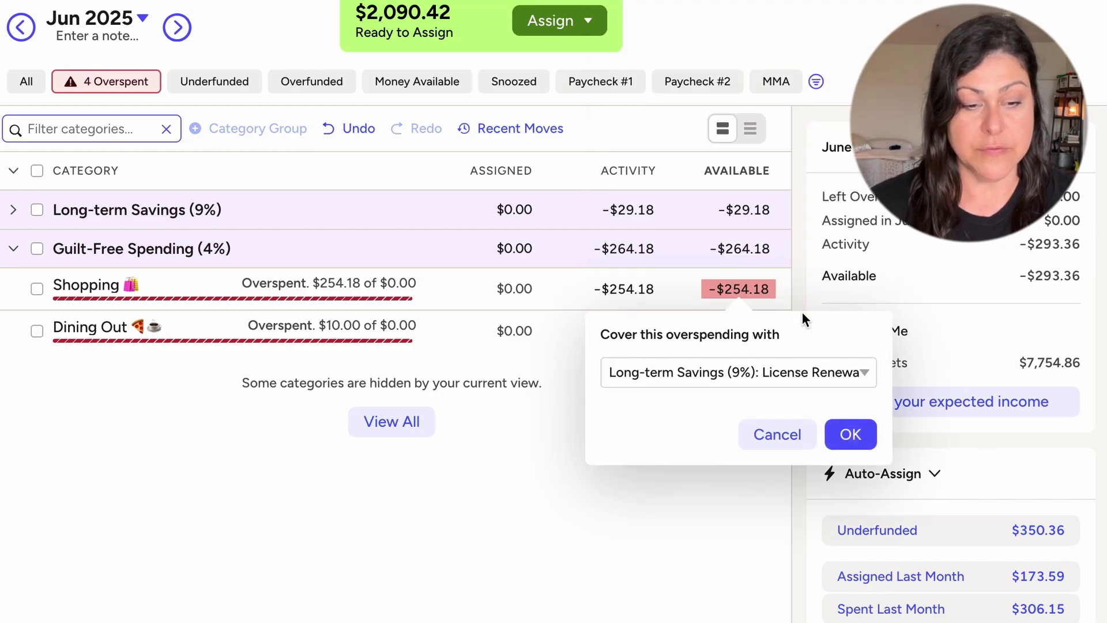
pyautogui.click(859, 434)
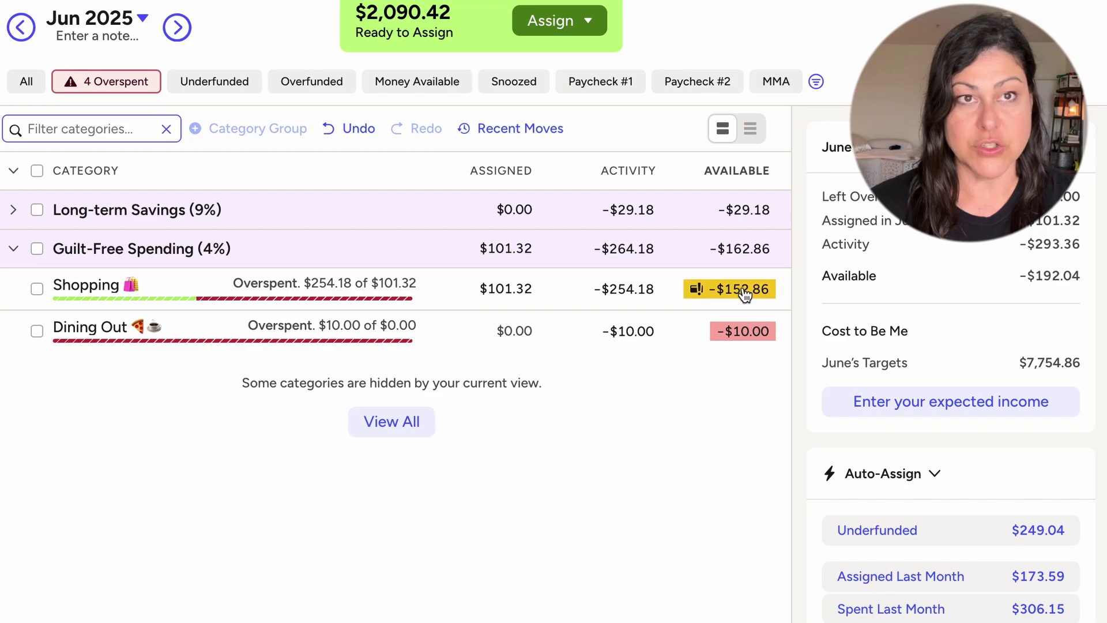
# Step: Cover the remaining Shopping overspending from Ready to Assign
pyautogui.click(741, 289)
pyautogui.click(844, 376)
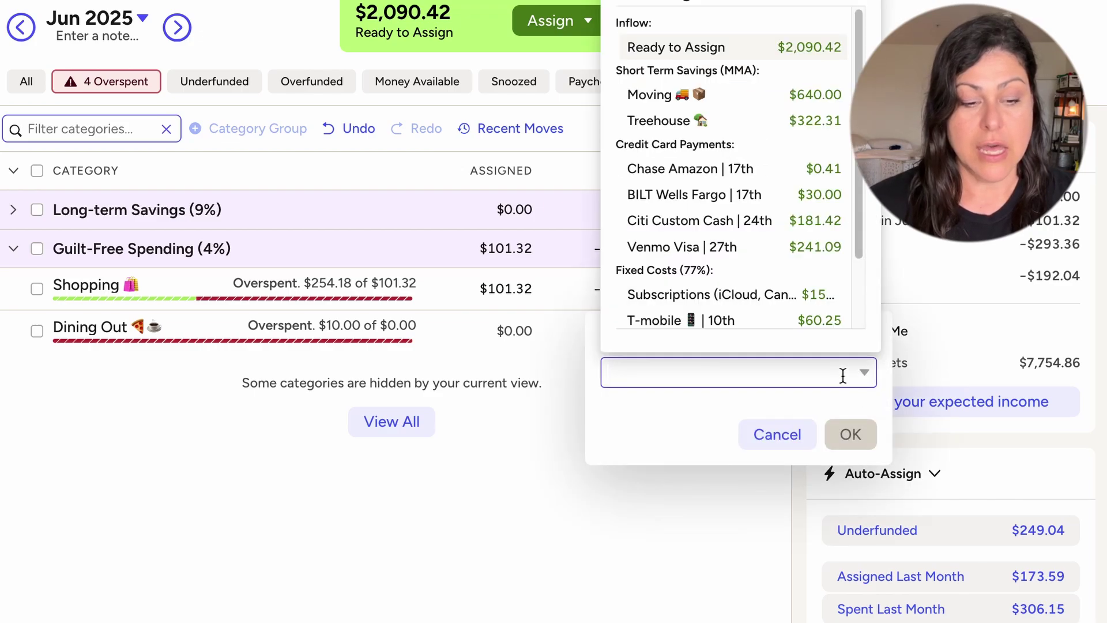
pyautogui.moveTo(860, 235)
pyautogui.mouseDown()
pyautogui.moveTo(862, 303)
pyautogui.moveTo(863, 182)
pyautogui.moveTo(858, 294)
pyautogui.moveTo(859, 243)
pyautogui.mouseUp()
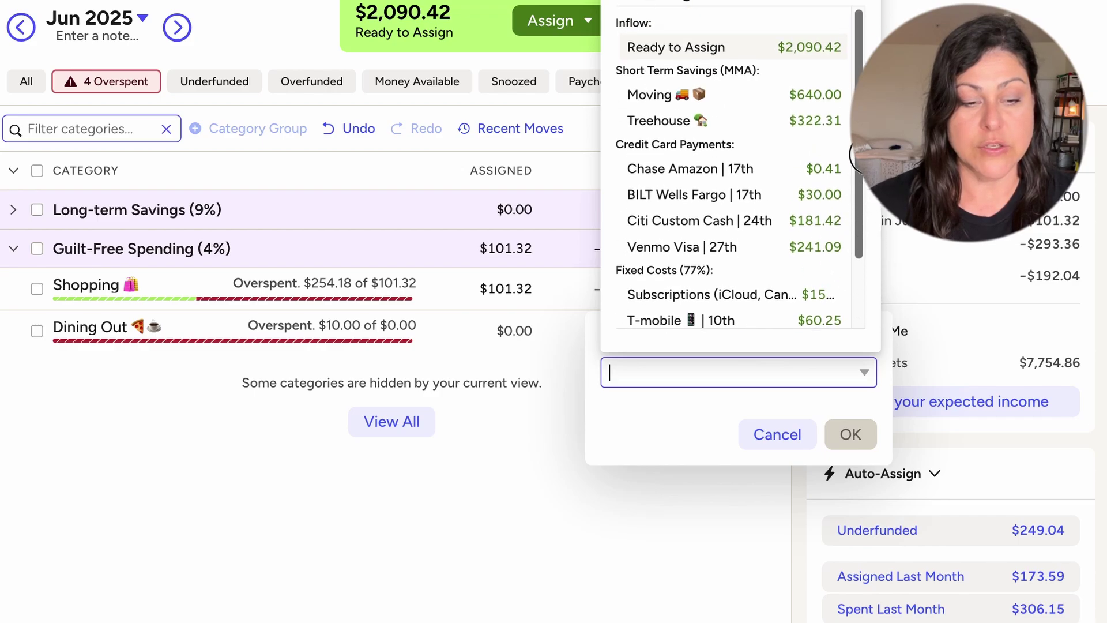
pyautogui.click(819, 49)
pyautogui.click(851, 435)
# Step: Cover the Dining Out overspending from Ready to Assign
pyautogui.click(721, 294)
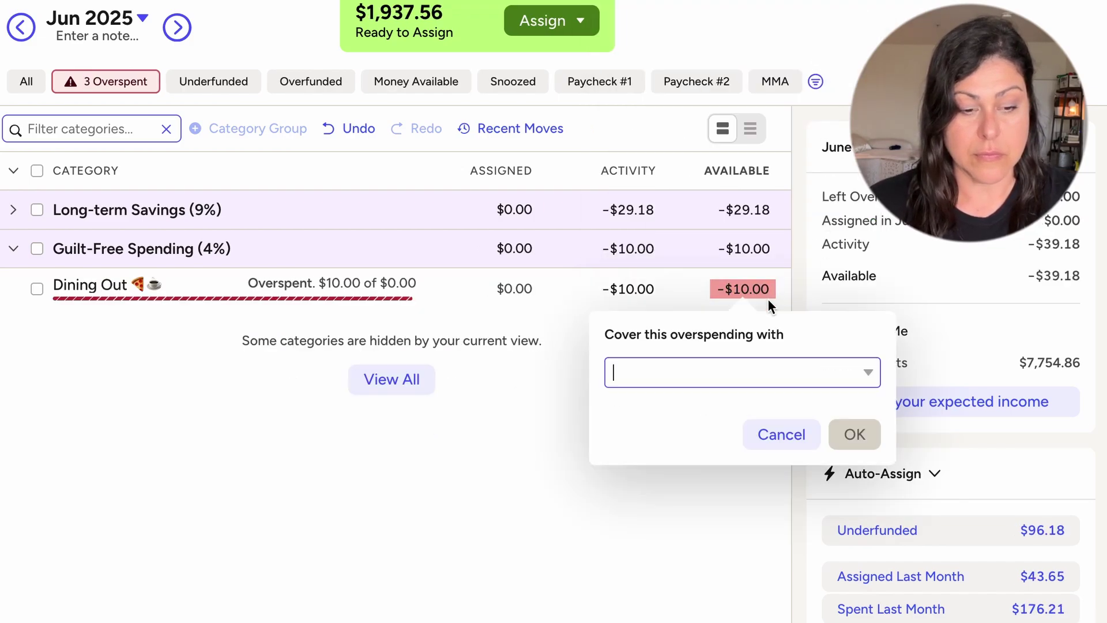
pyautogui.click(773, 375)
pyautogui.click(756, 48)
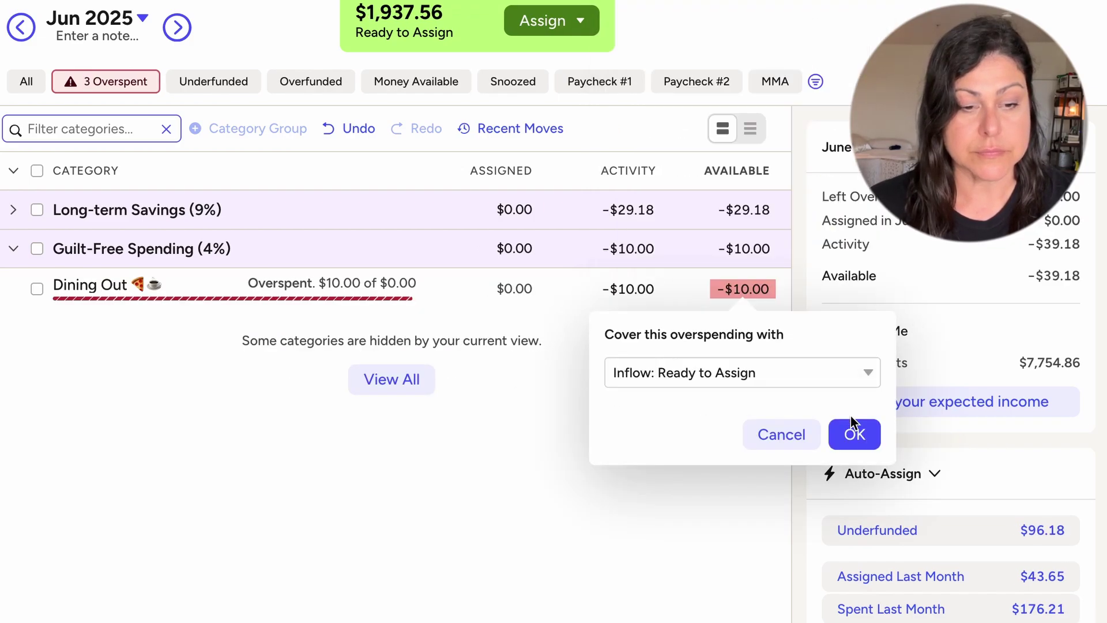
pyautogui.click(855, 434)
# Step: Filter the June plan to its overspent categories and expand the Long-term Savings group
pyautogui.click(386, 298)
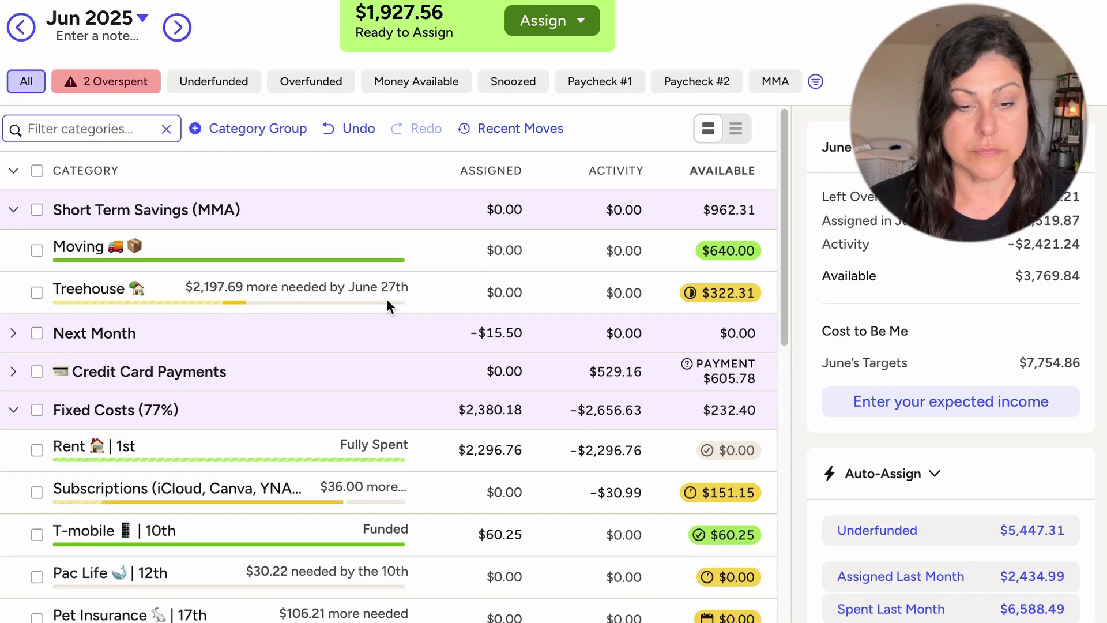
pyautogui.click(115, 82)
pyautogui.click(13, 209)
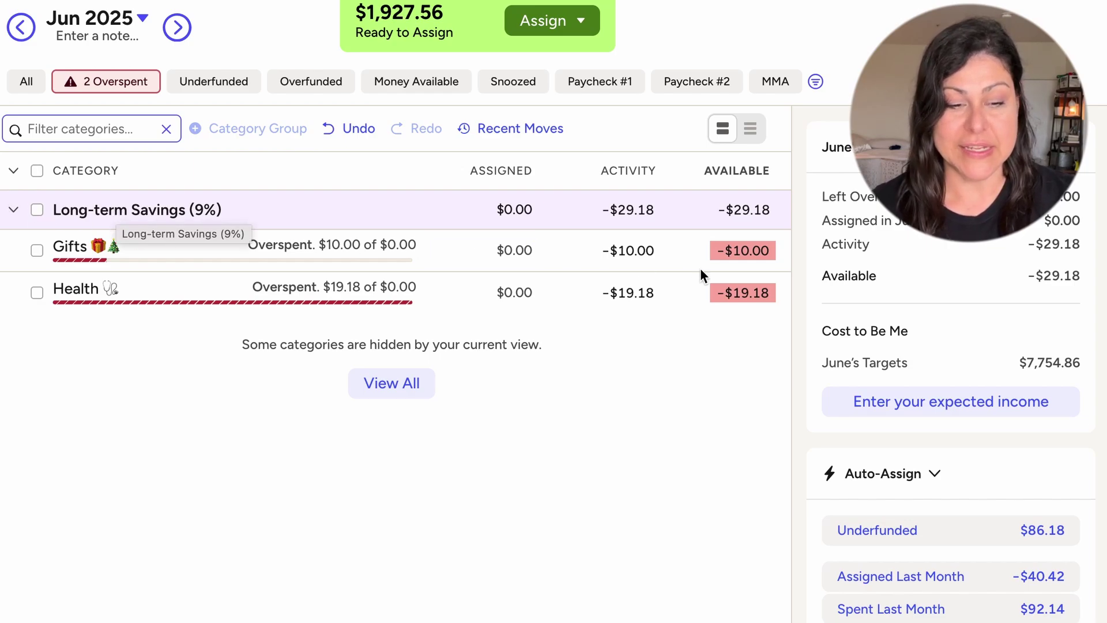
# Step: Review the transaction behind the June activity in the Gifts category
pyautogui.click(766, 260)
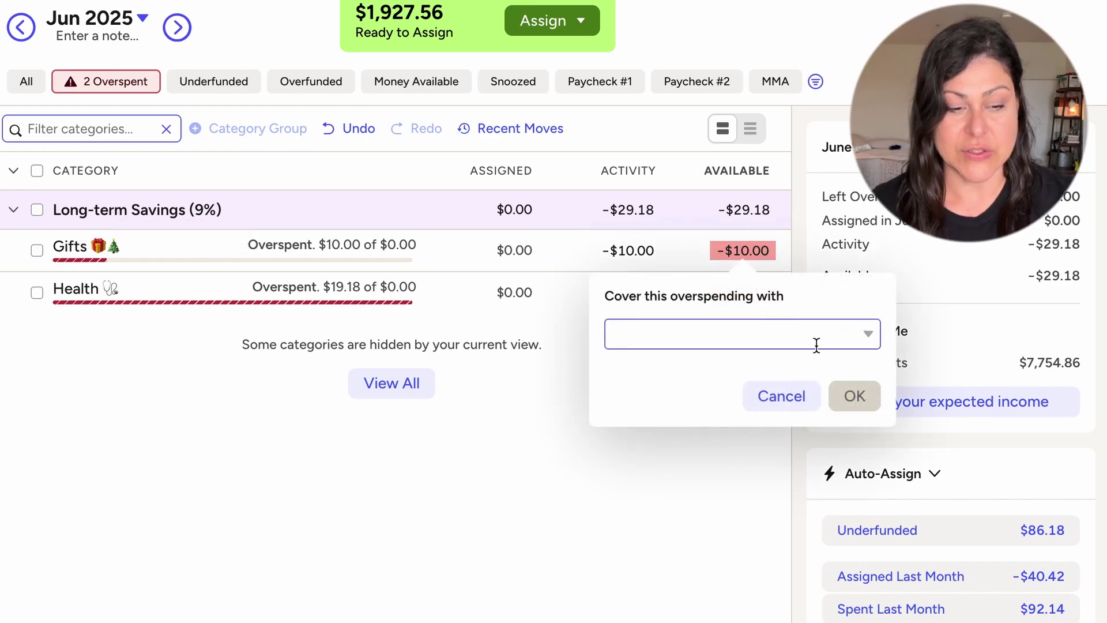
pyautogui.press('Escape')
pyautogui.click(631, 251)
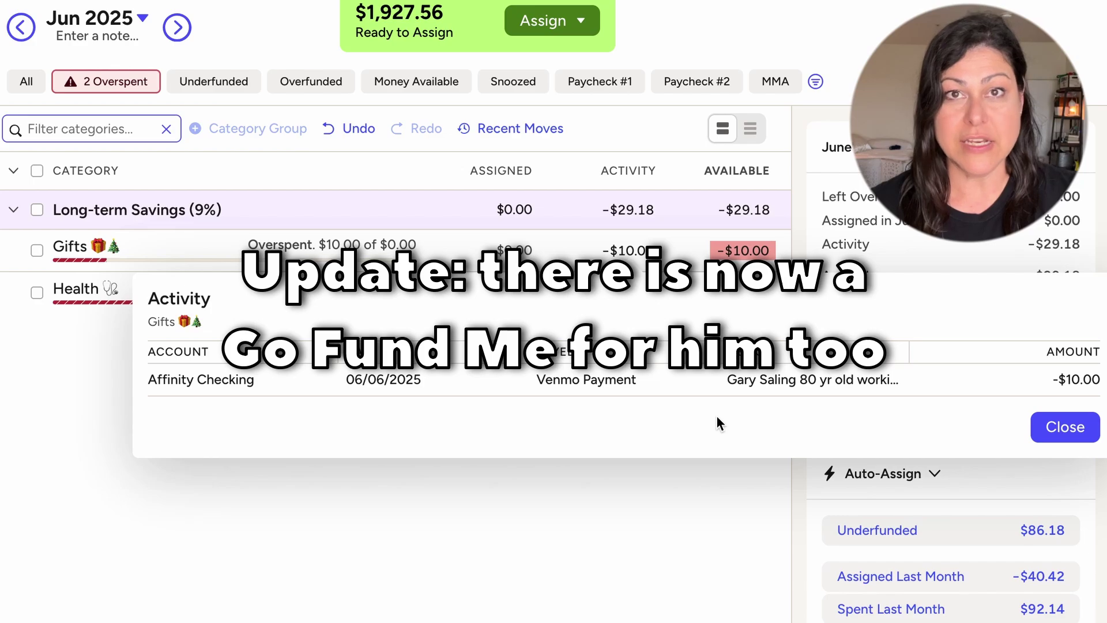
pyautogui.click(1062, 427)
# Step: Cover the Gifts overspending from Ready to Assign
pyautogui.click(736, 254)
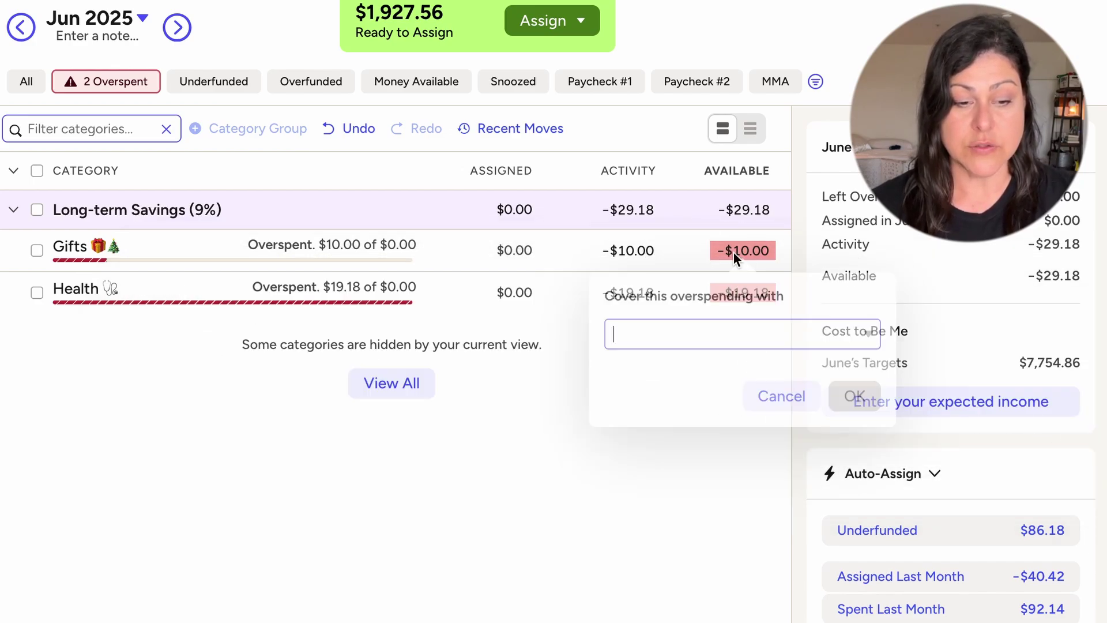
pyautogui.click(794, 338)
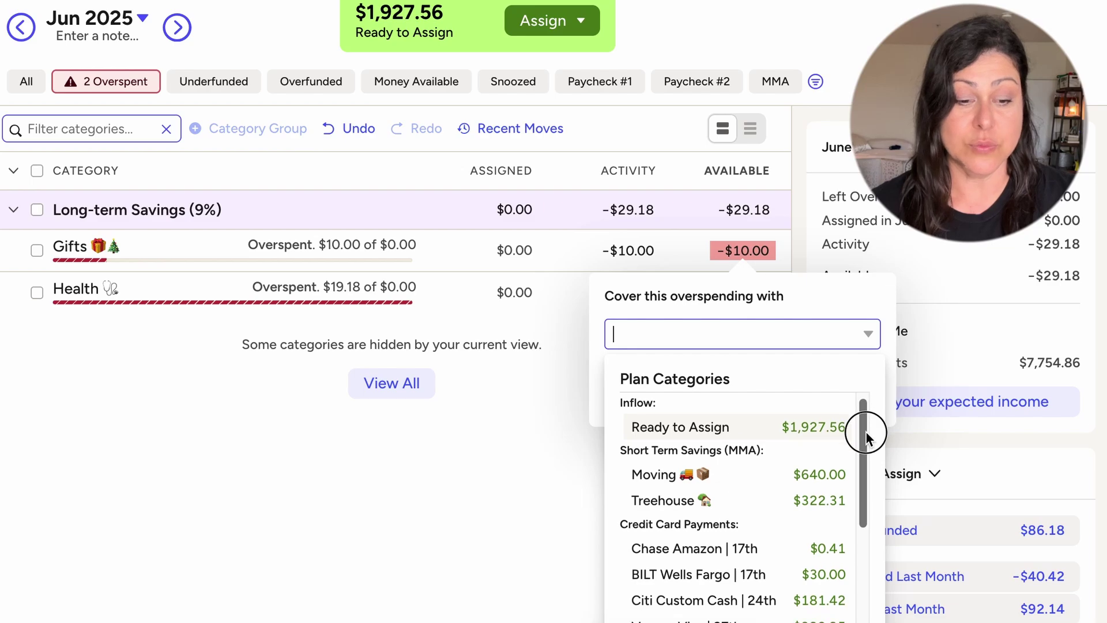
pyautogui.click(838, 430)
pyautogui.click(860, 389)
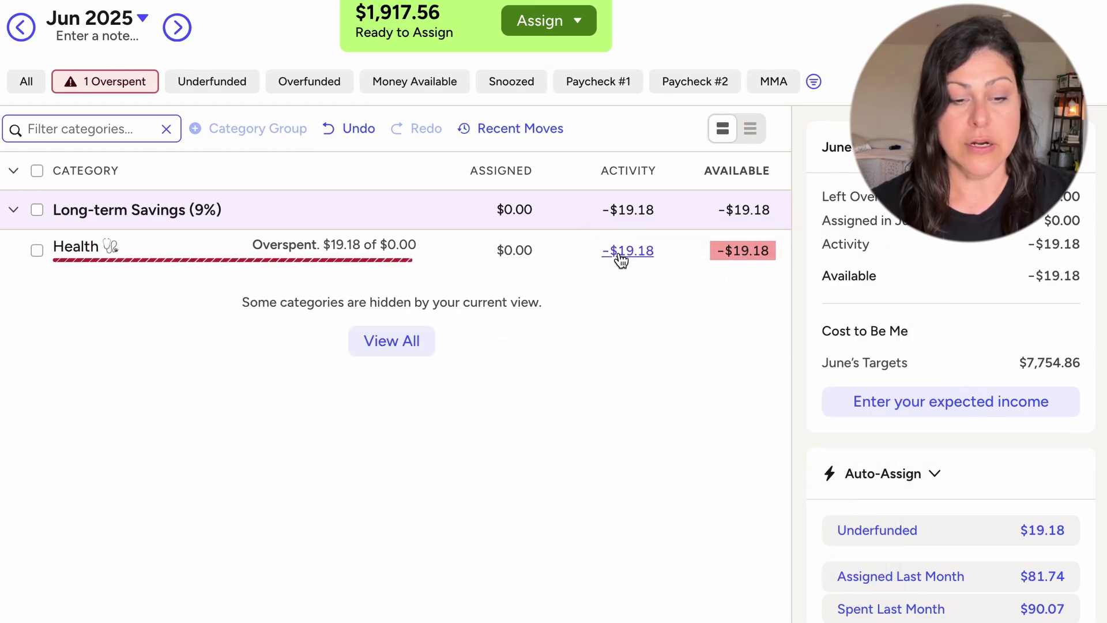
# Step: Check the Health category's June activity and cover its overspending from Ready to Assign
pyautogui.click(646, 251)
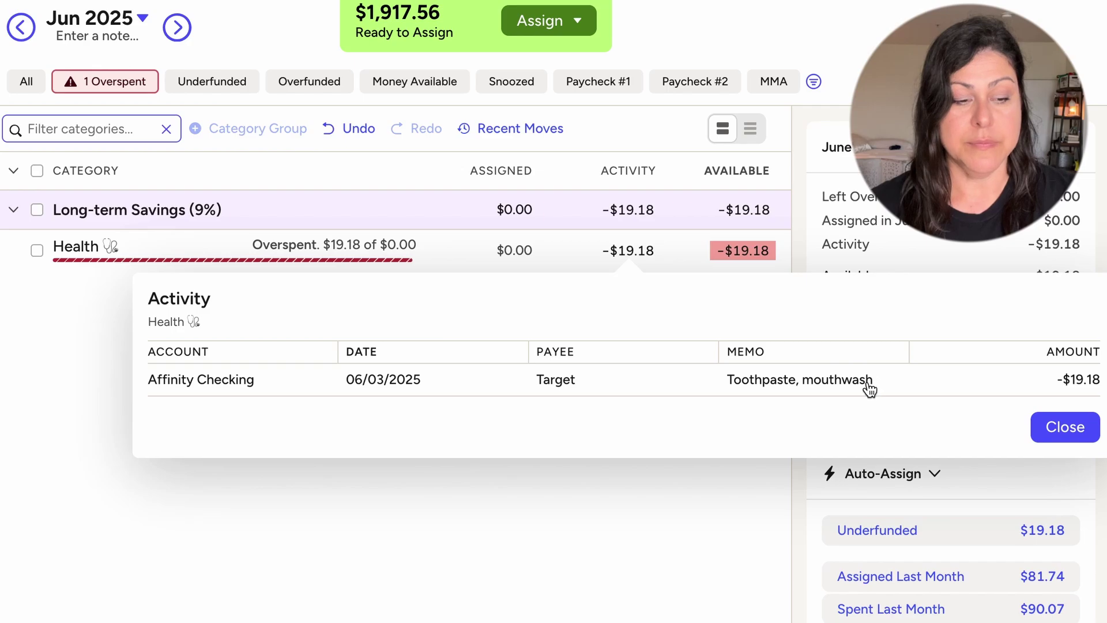
pyautogui.click(1064, 429)
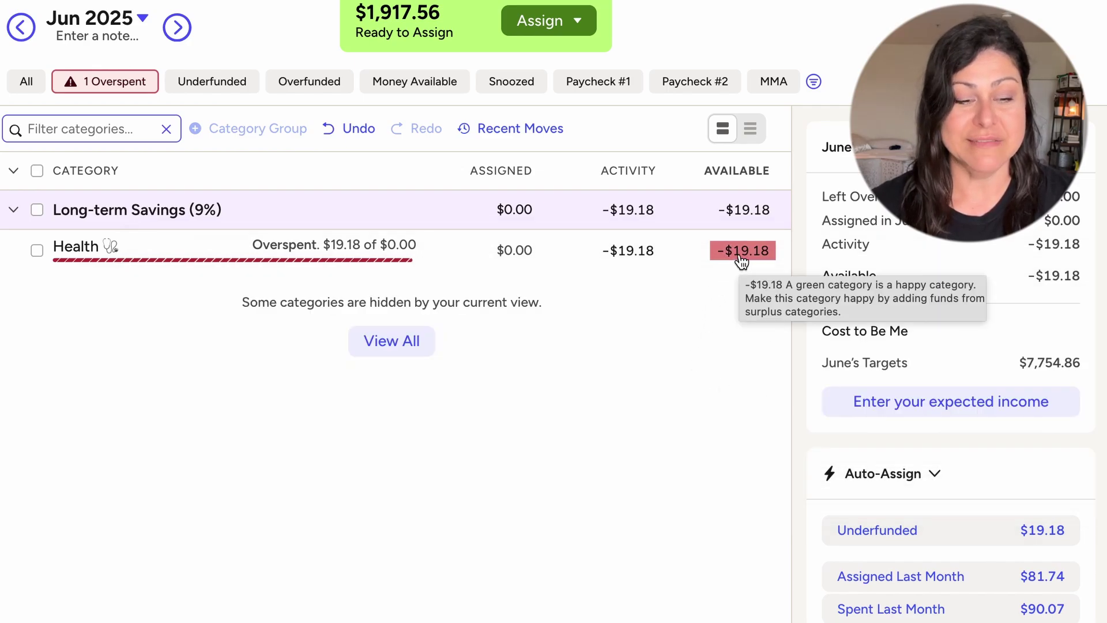
pyautogui.click(740, 260)
pyautogui.click(686, 341)
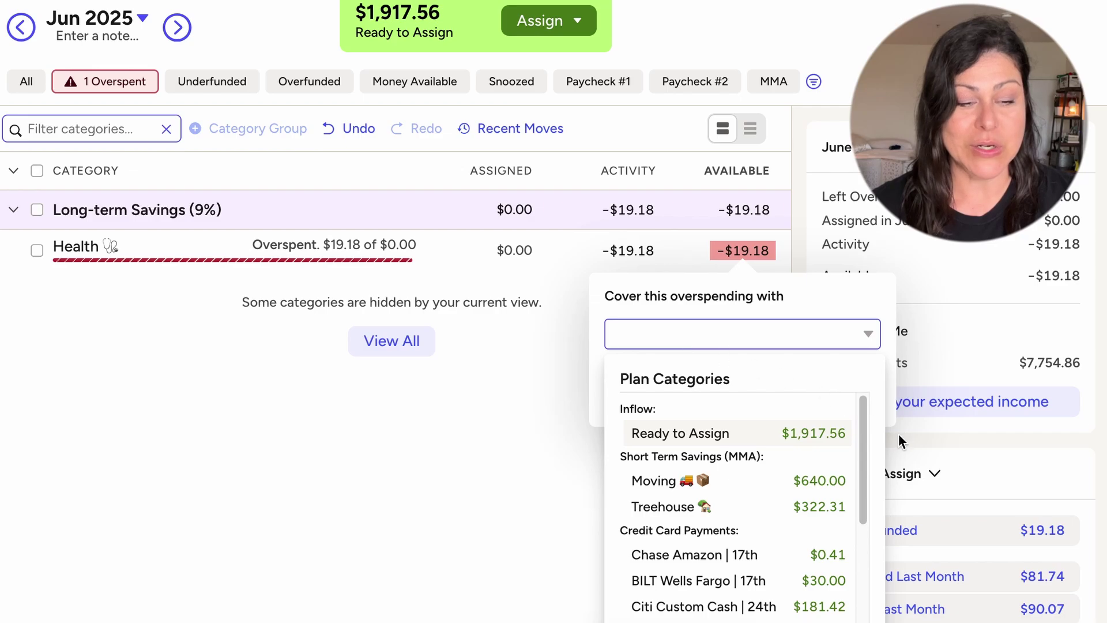
pyautogui.click(836, 431)
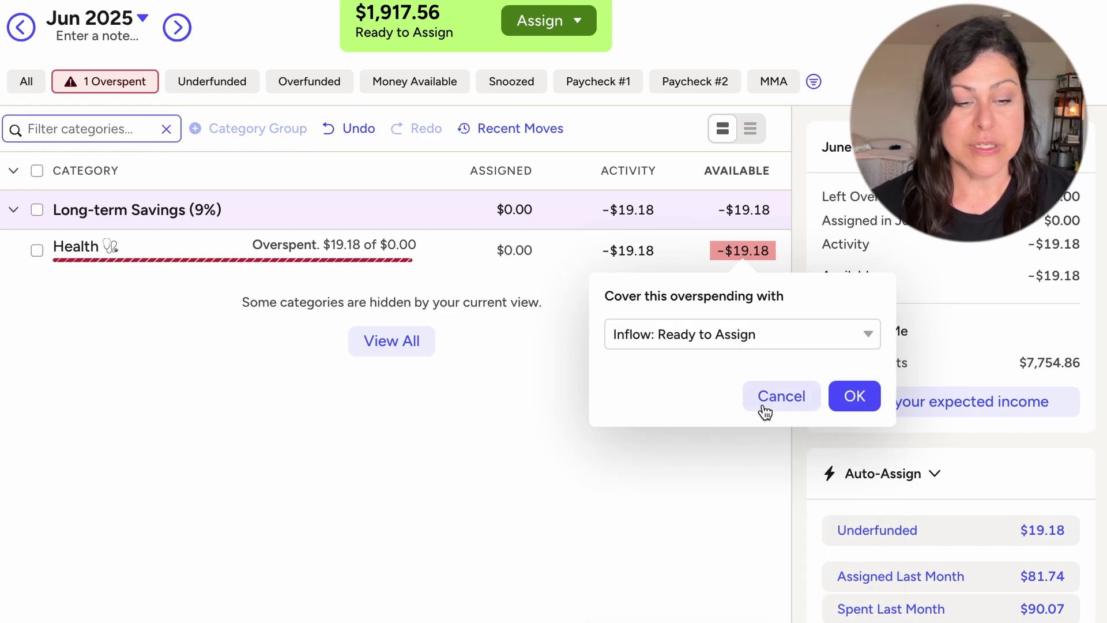
pyautogui.click(854, 396)
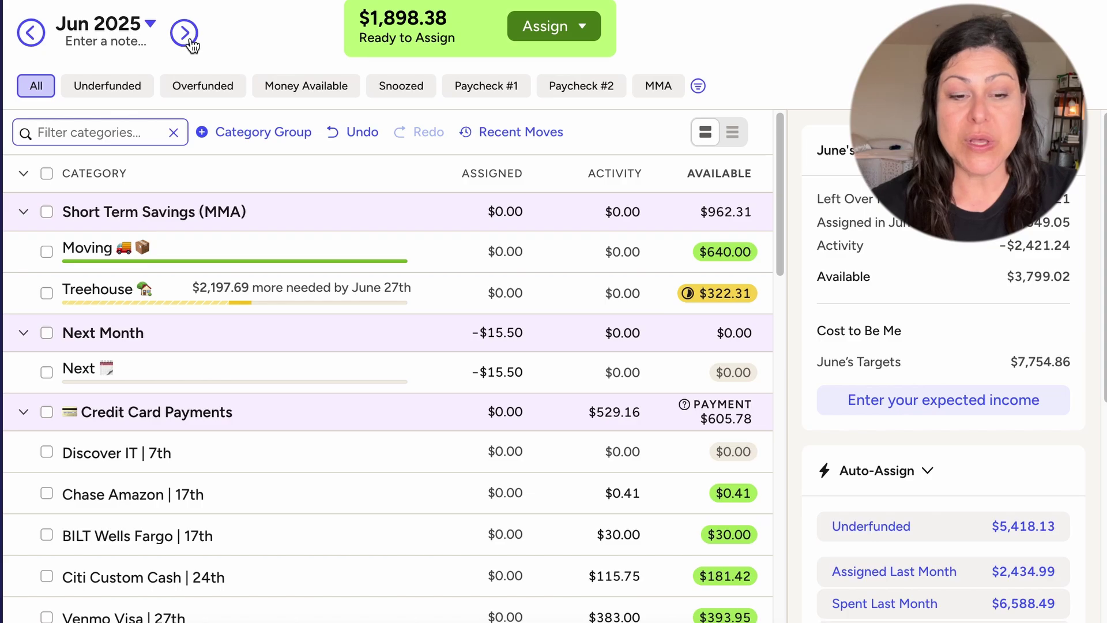
# Step: In the Paycheck #1 view for July 2025, set Rent's monthly target to $2,500.00 and save it
pyautogui.click(499, 93)
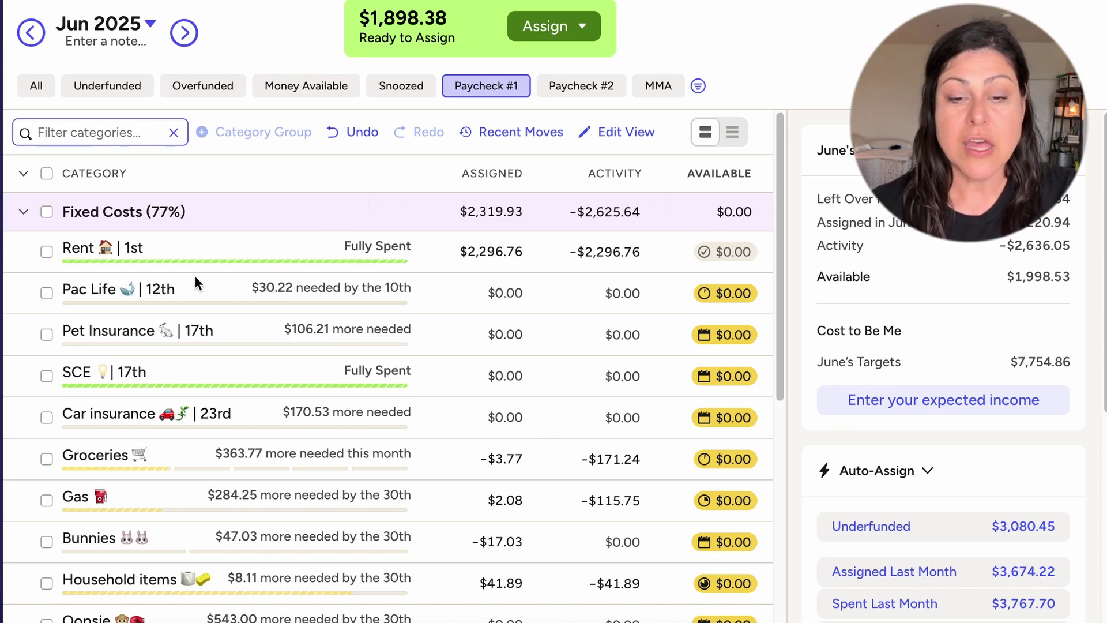
pyautogui.click(184, 40)
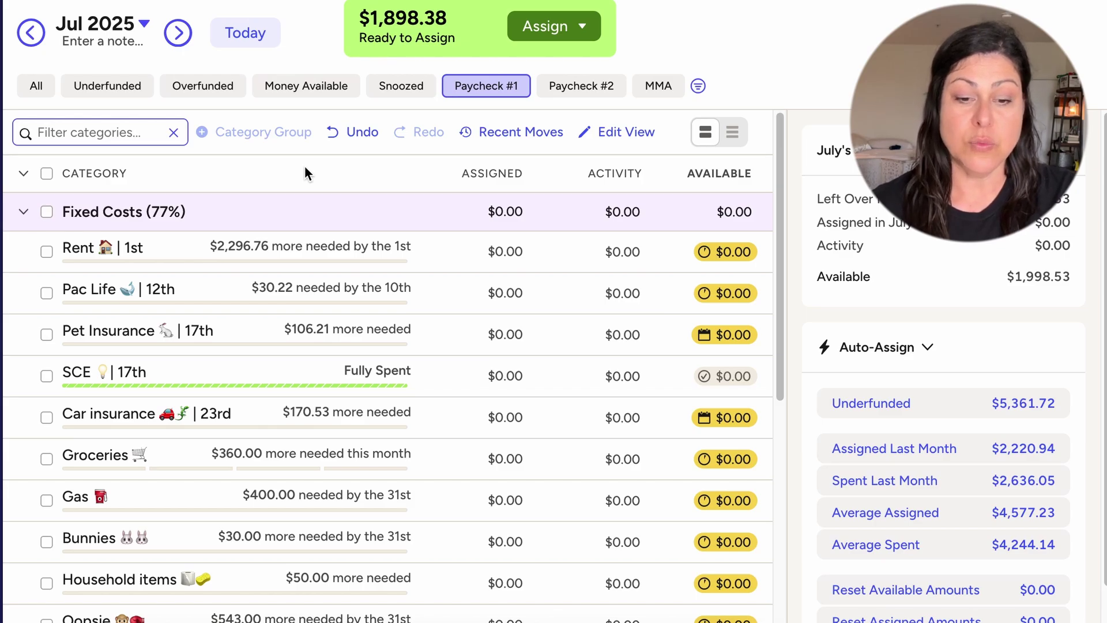
pyautogui.click(36, 251)
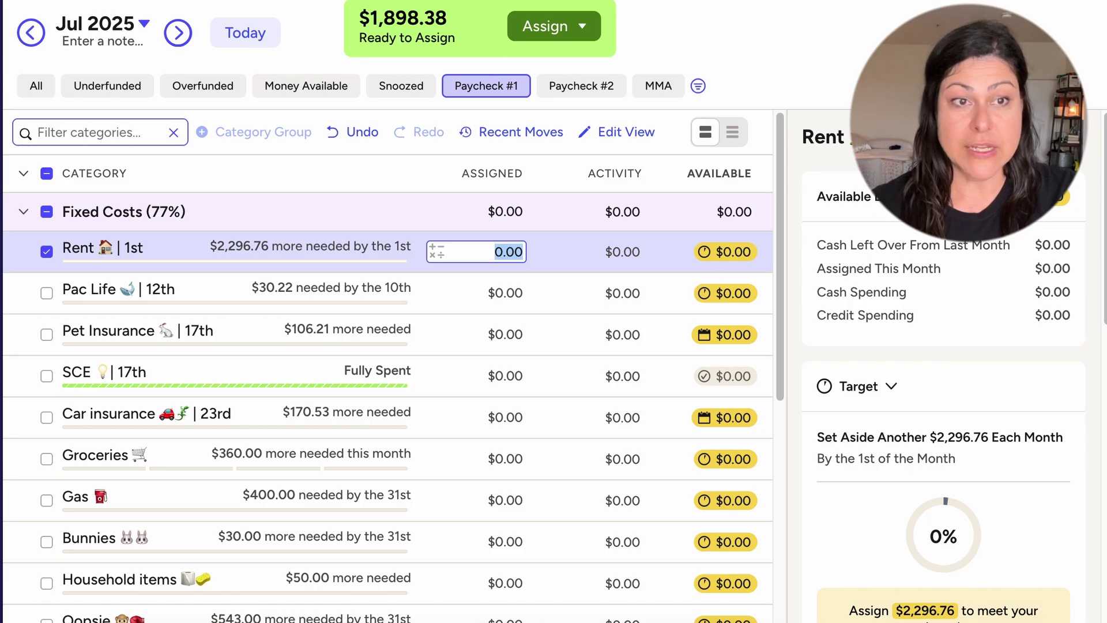
pyautogui.scroll(-5, 1101, 347)
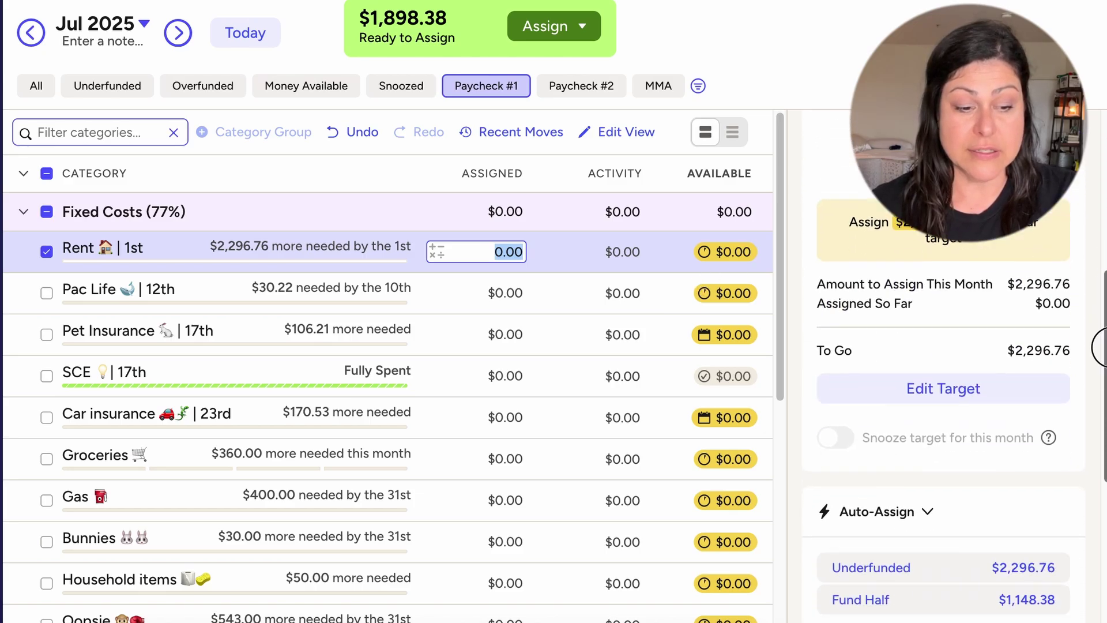
pyautogui.click(978, 388)
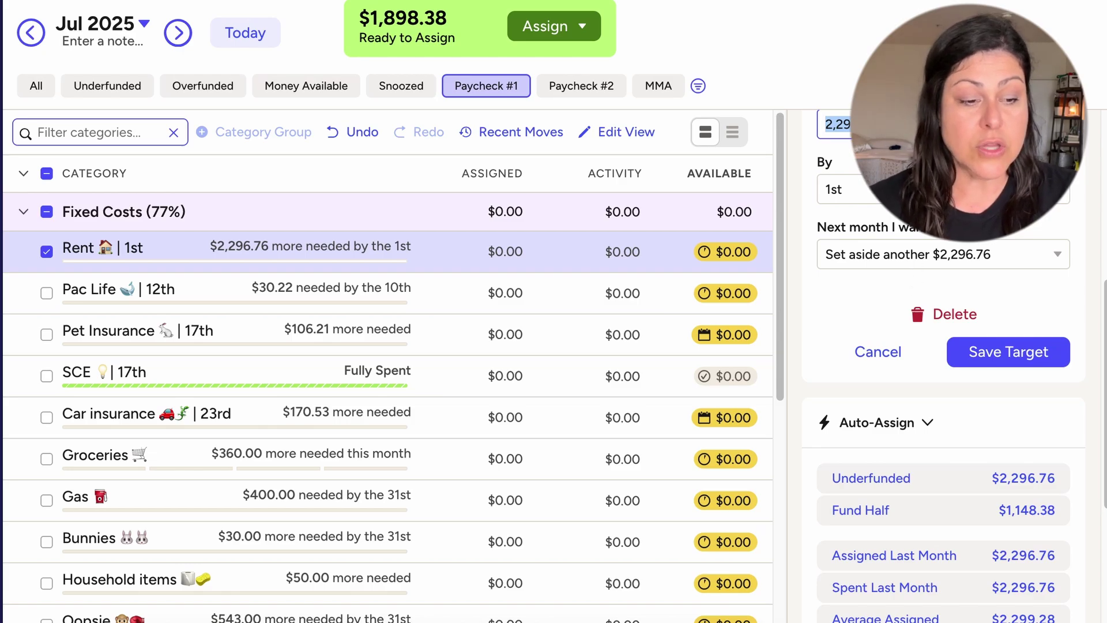
pyautogui.scroll(2, 1047, 320)
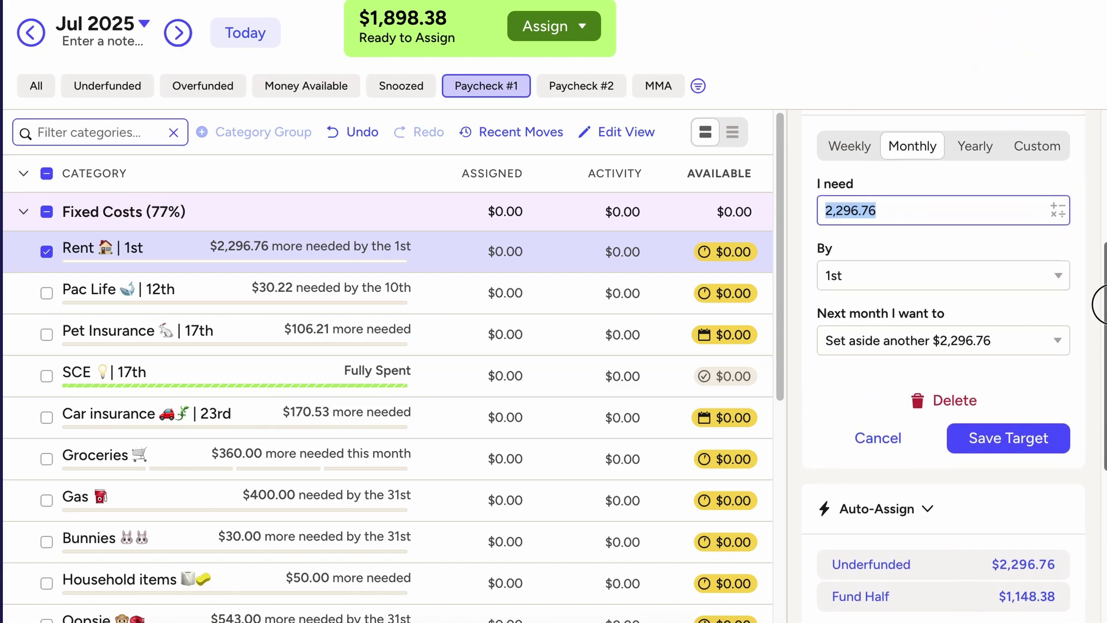
pyautogui.write('25')
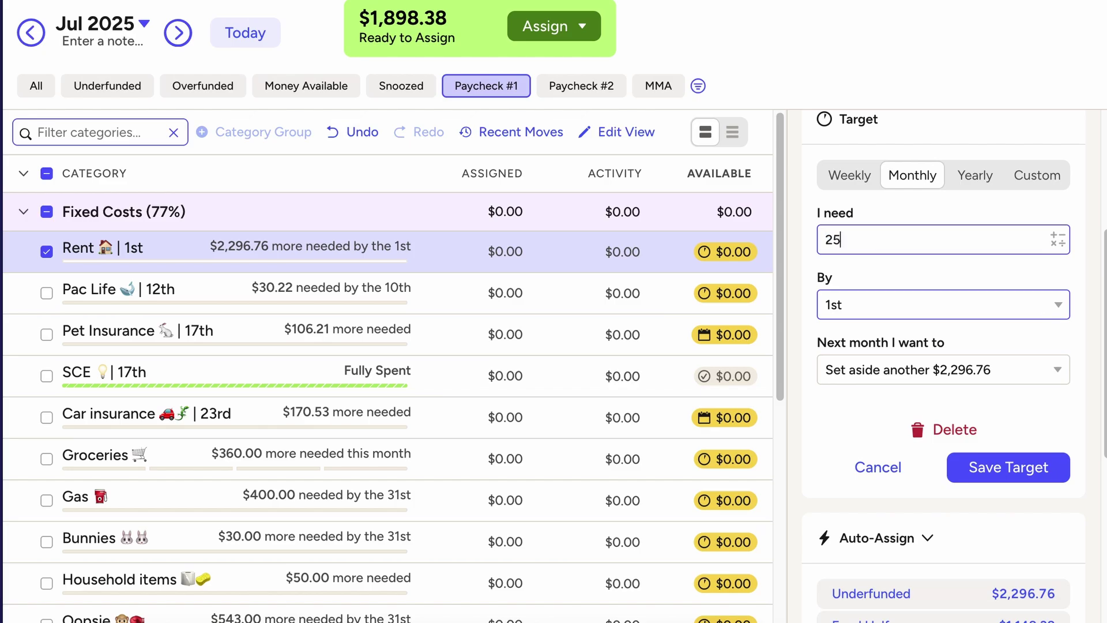
pyautogui.write('00.00')
pyautogui.click(995, 483)
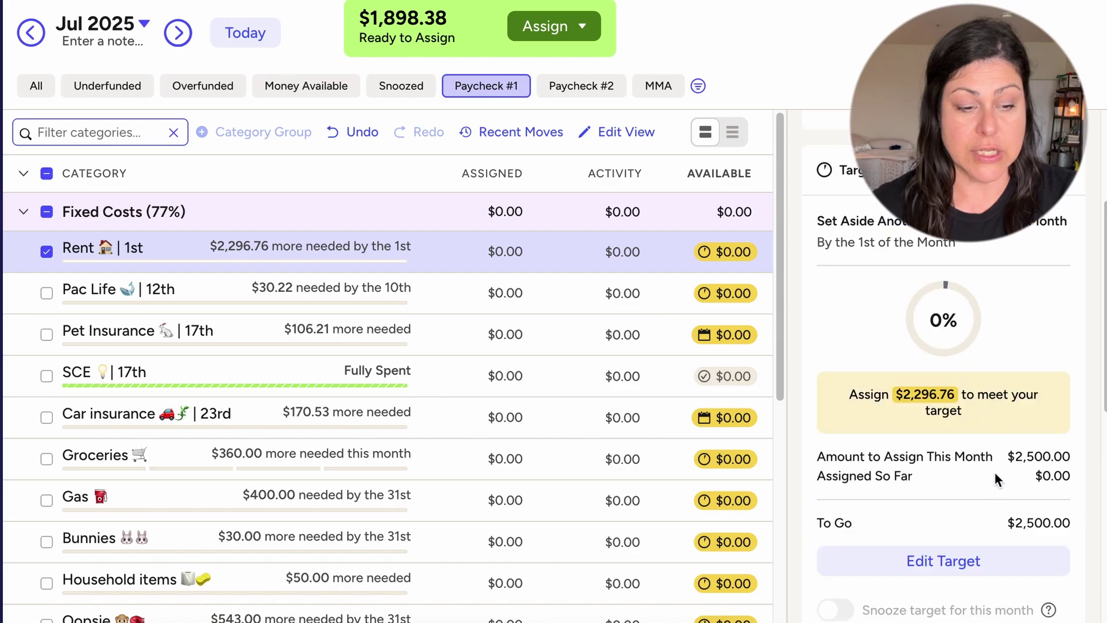
# Step: Assign $1,350.00 to Rent for July 2025
pyautogui.click(437, 262)
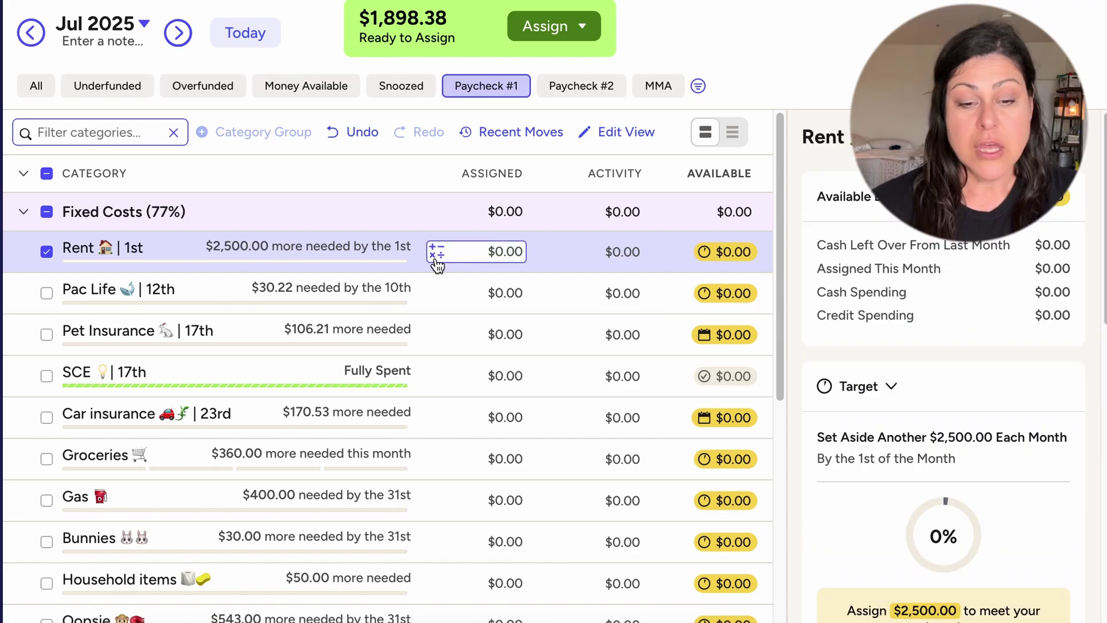
pyautogui.press('Escape')
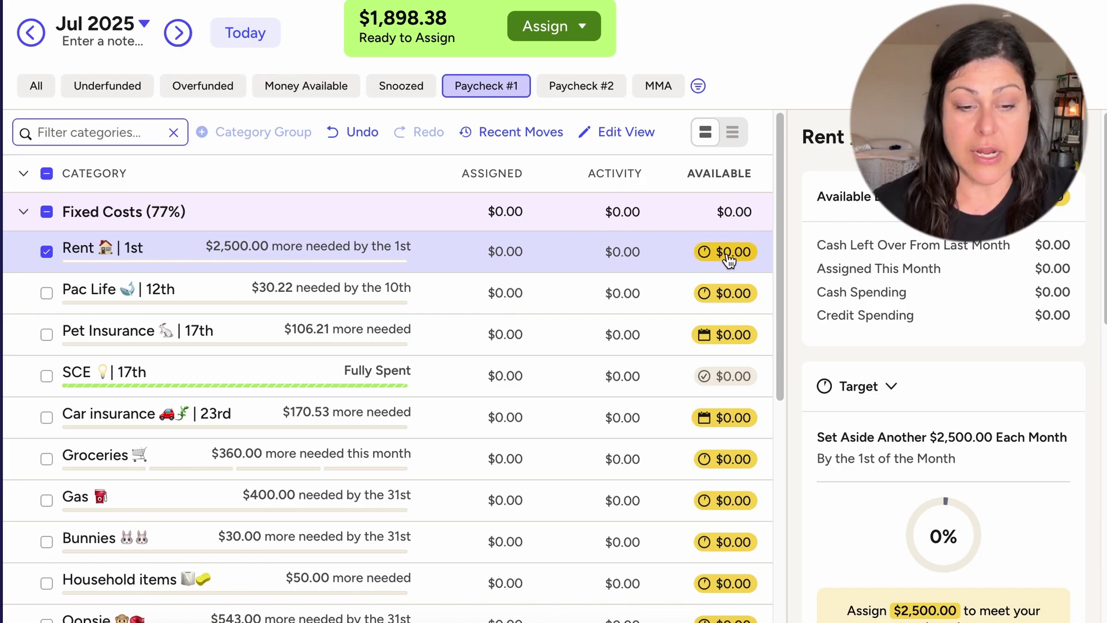
pyautogui.moveTo(729, 261)
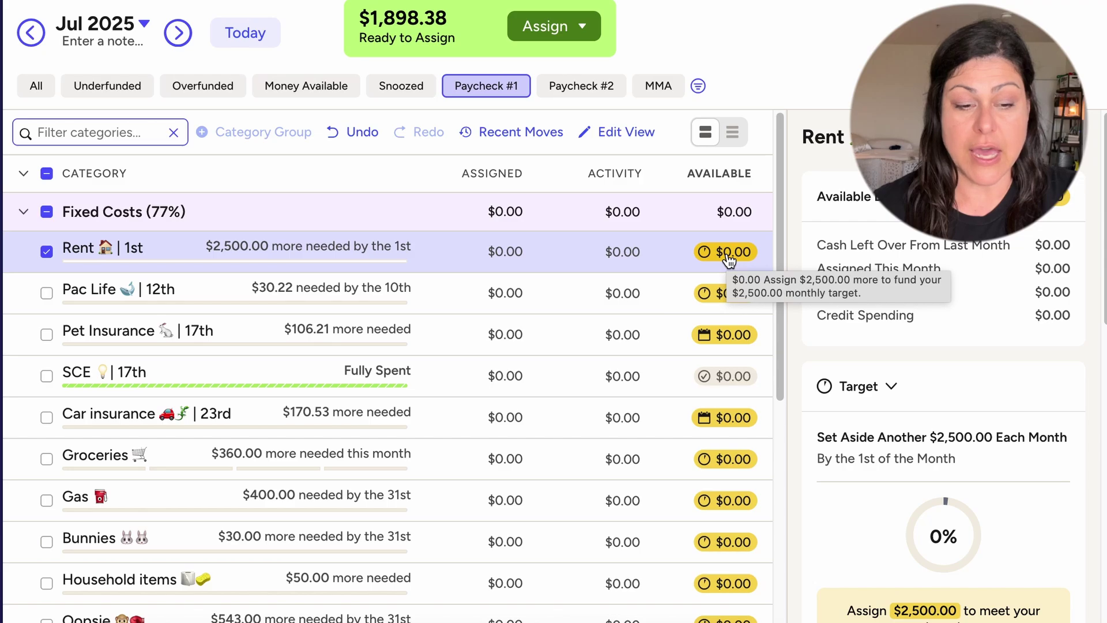
pyautogui.click(179, 252)
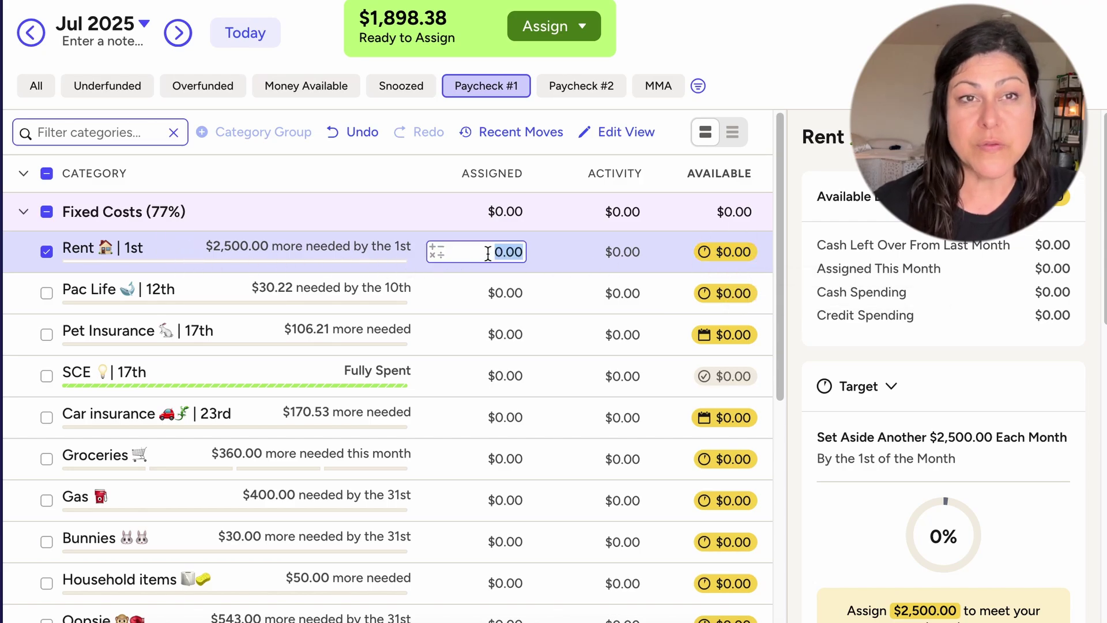
pyautogui.write('1,350')
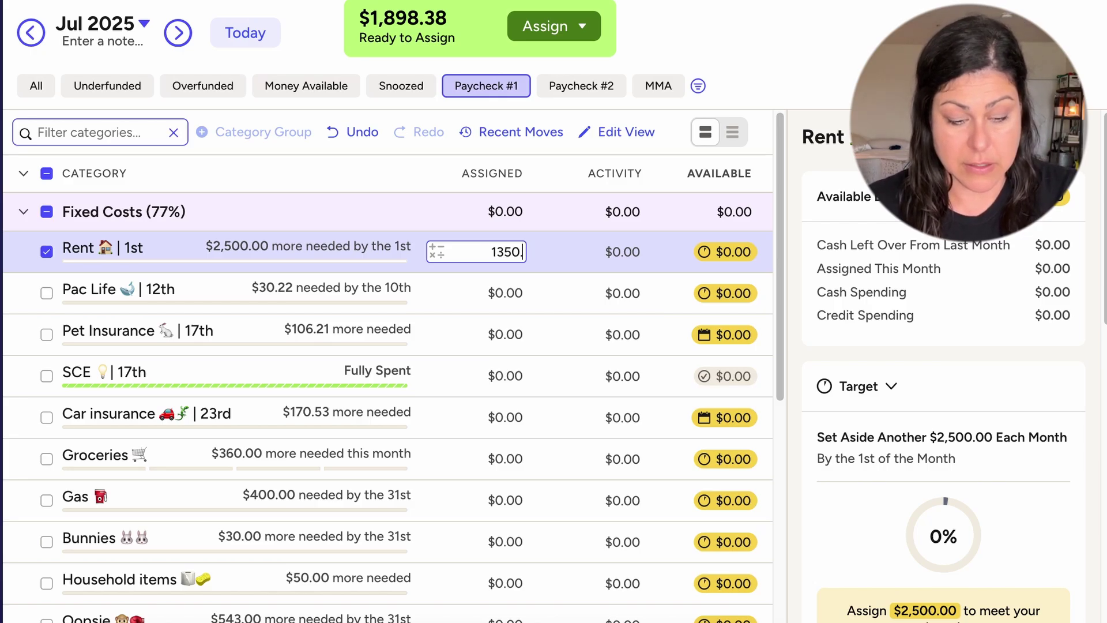
pyautogui.write('.00')
pyautogui.press('Return')
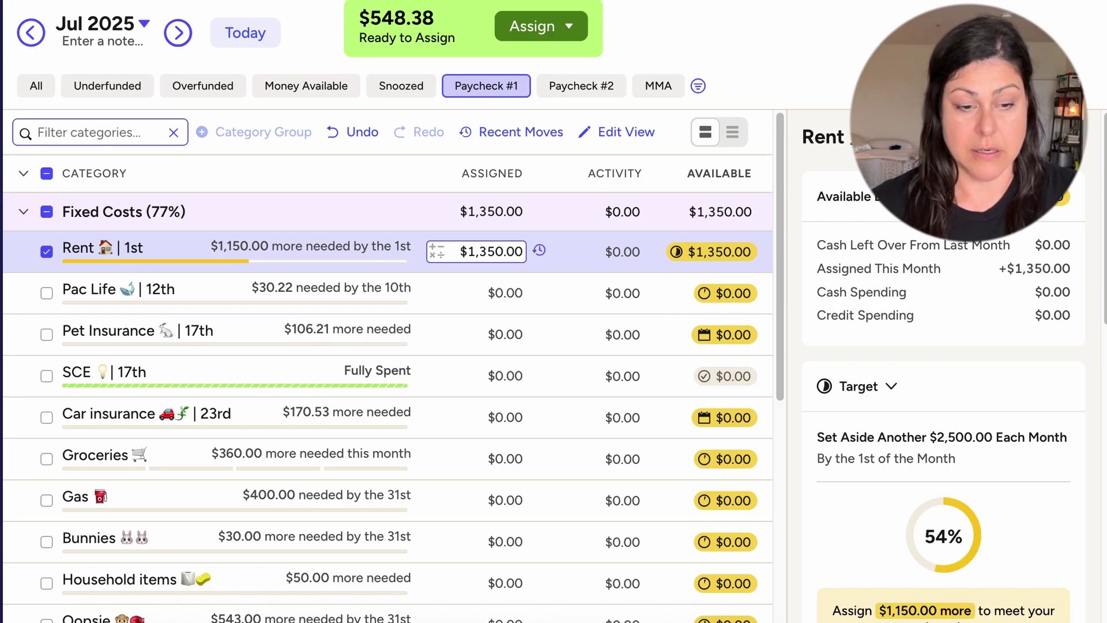
# Step: Return to the June 2025 plan and assign $66.46 to SCE
pyautogui.click(30, 36)
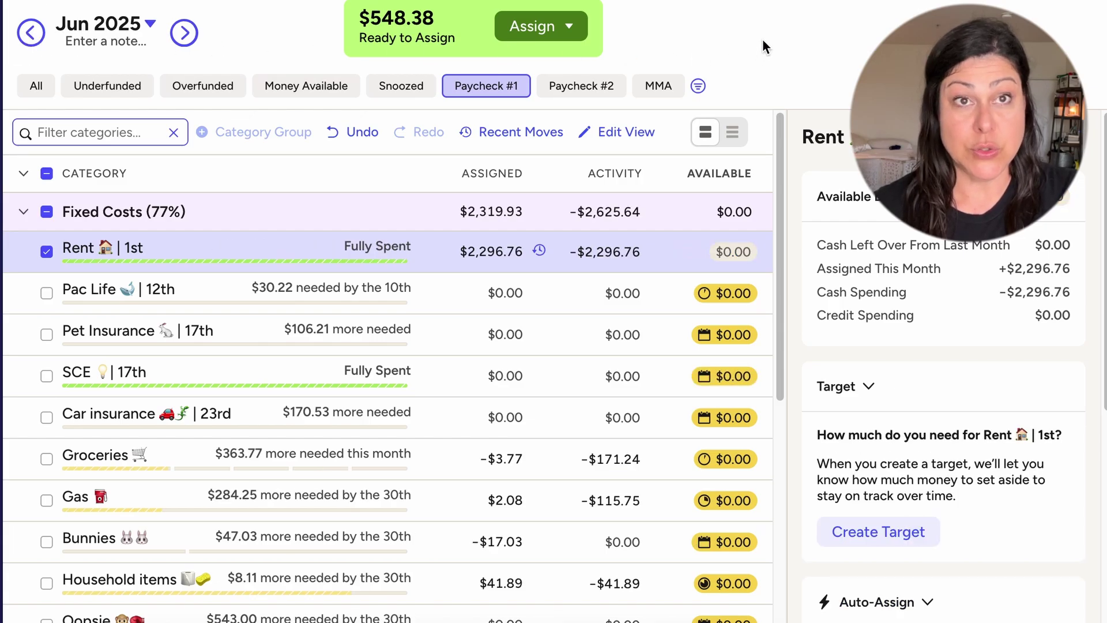
pyautogui.click(501, 376)
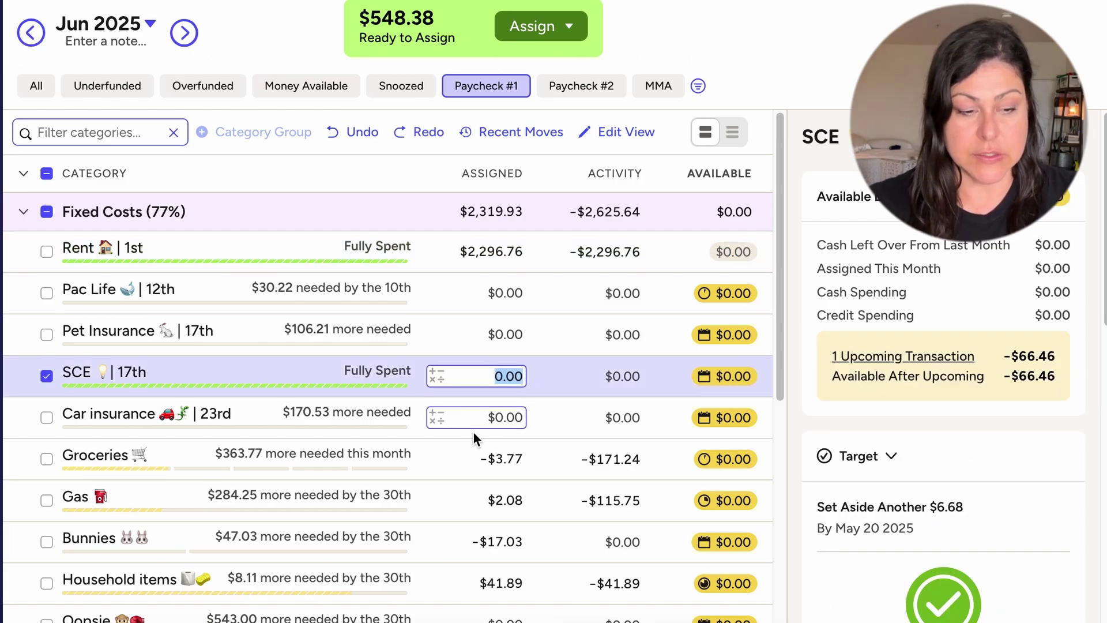
pyautogui.write('66.')
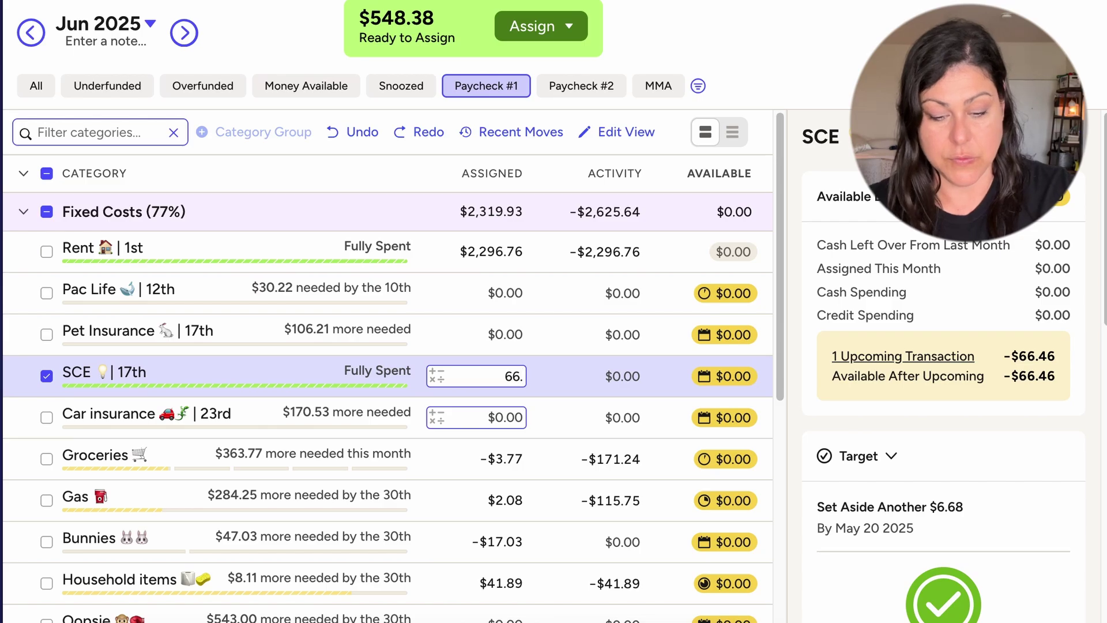
pyautogui.write('46')
pyautogui.press('Return')
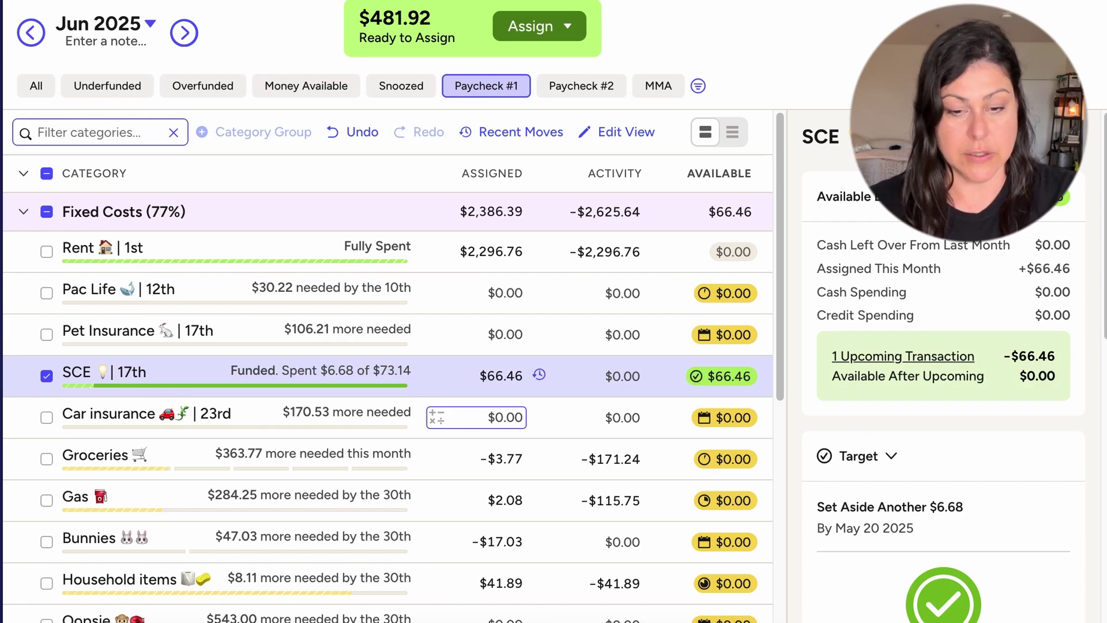
# Step: Auto-assign the underfunded amounts for June to Pac Life ($30.22) and Pet Insurance ($106.21)
pyautogui.click(502, 293)
pyautogui.scroll(-7, 1099, 335)
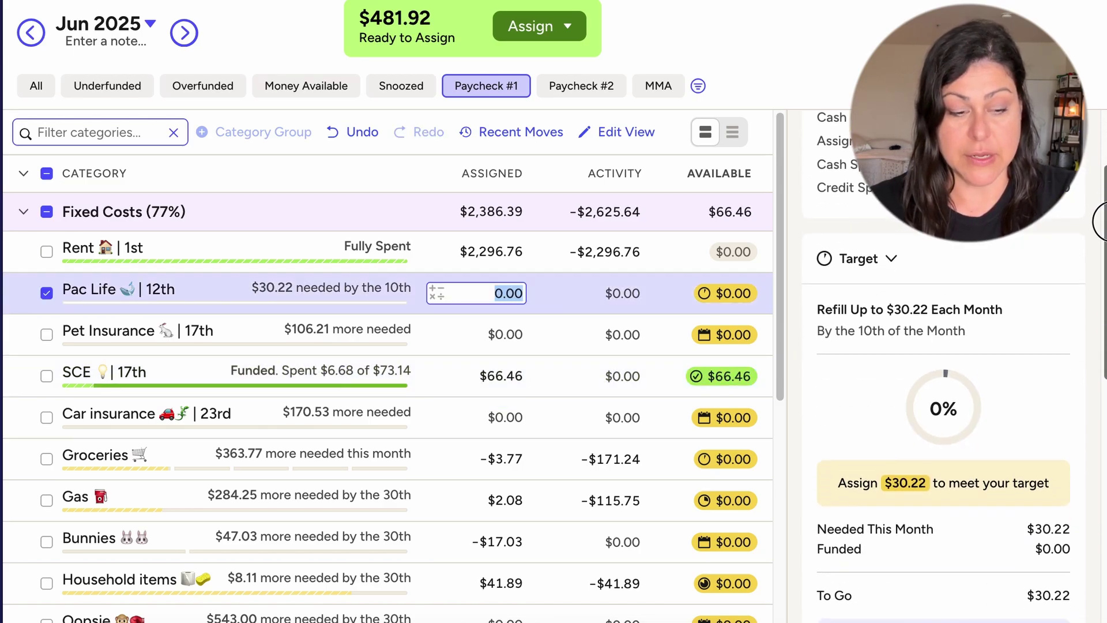
pyautogui.scroll(-3, 1099, 335)
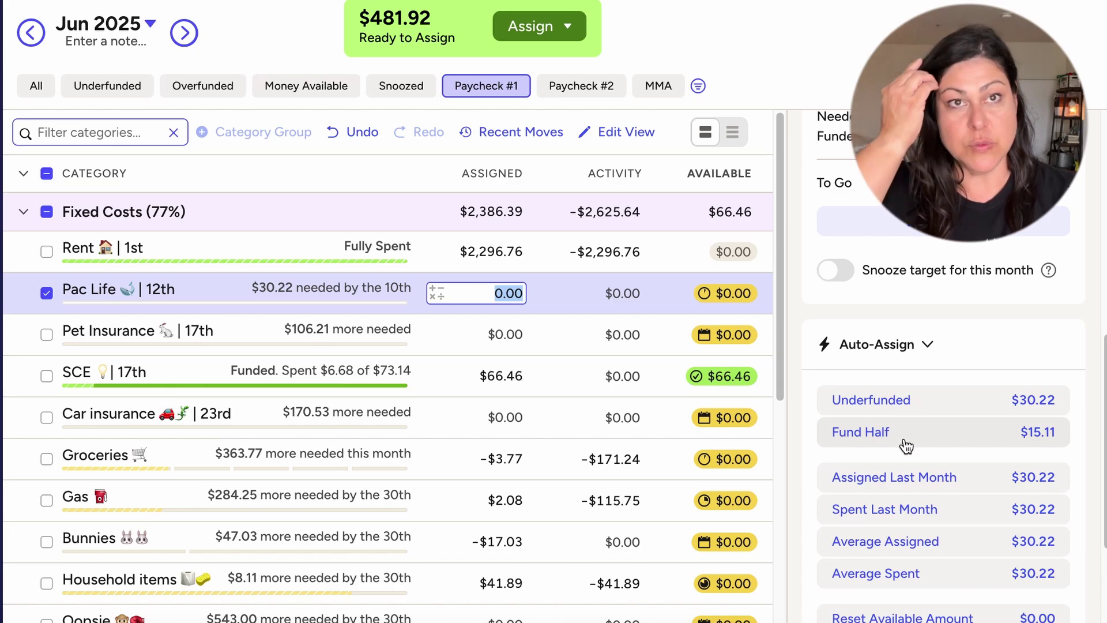
pyautogui.click(943, 402)
pyautogui.click(943, 399)
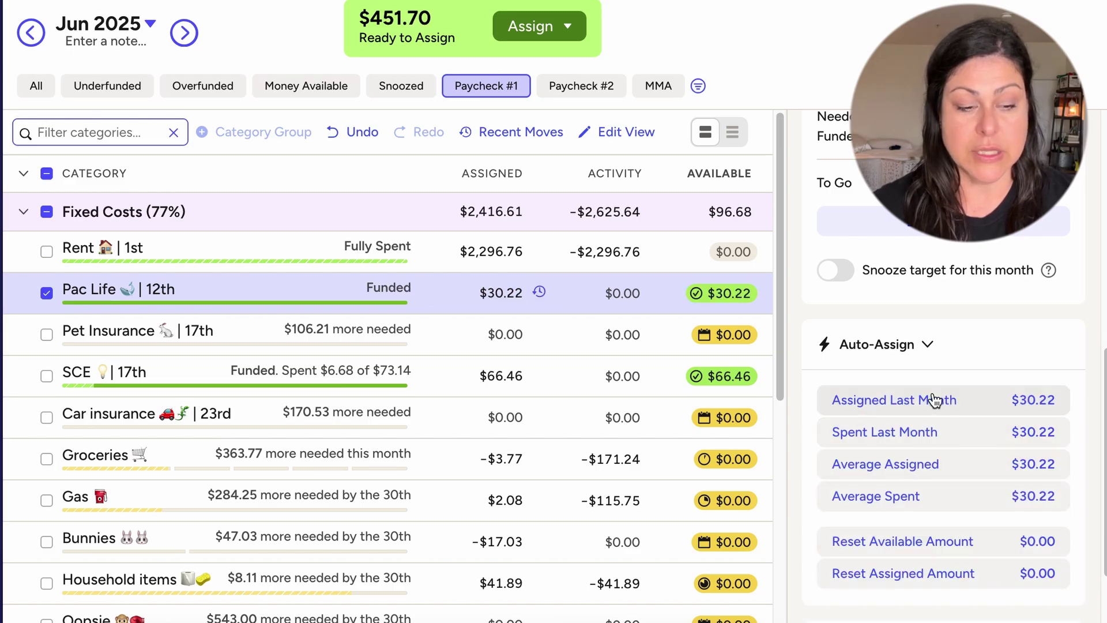
pyautogui.click(271, 335)
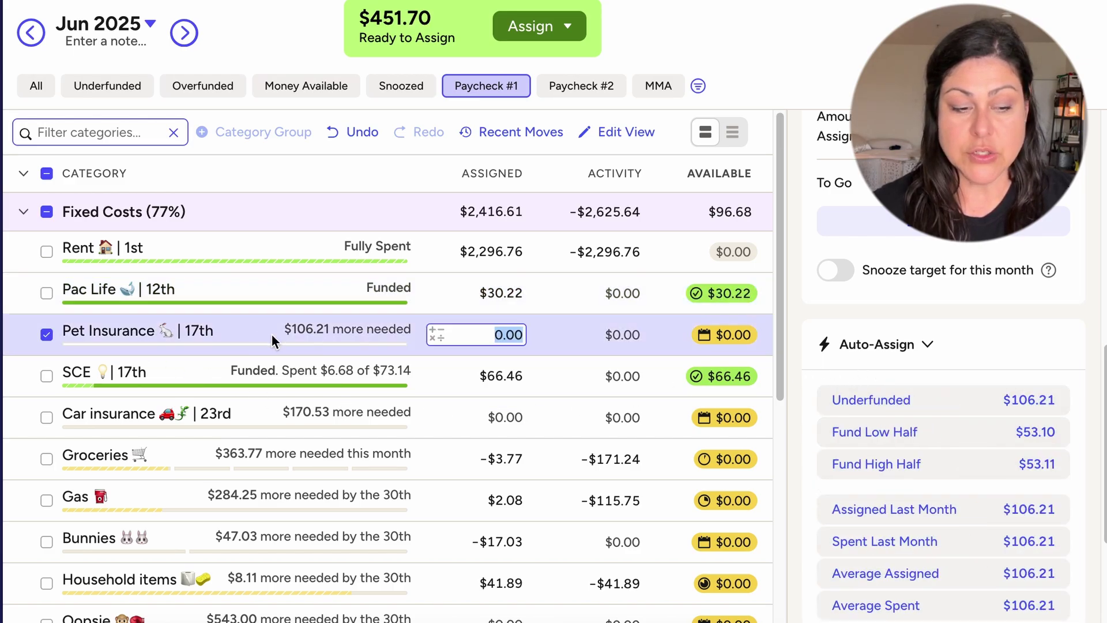
pyautogui.click(917, 401)
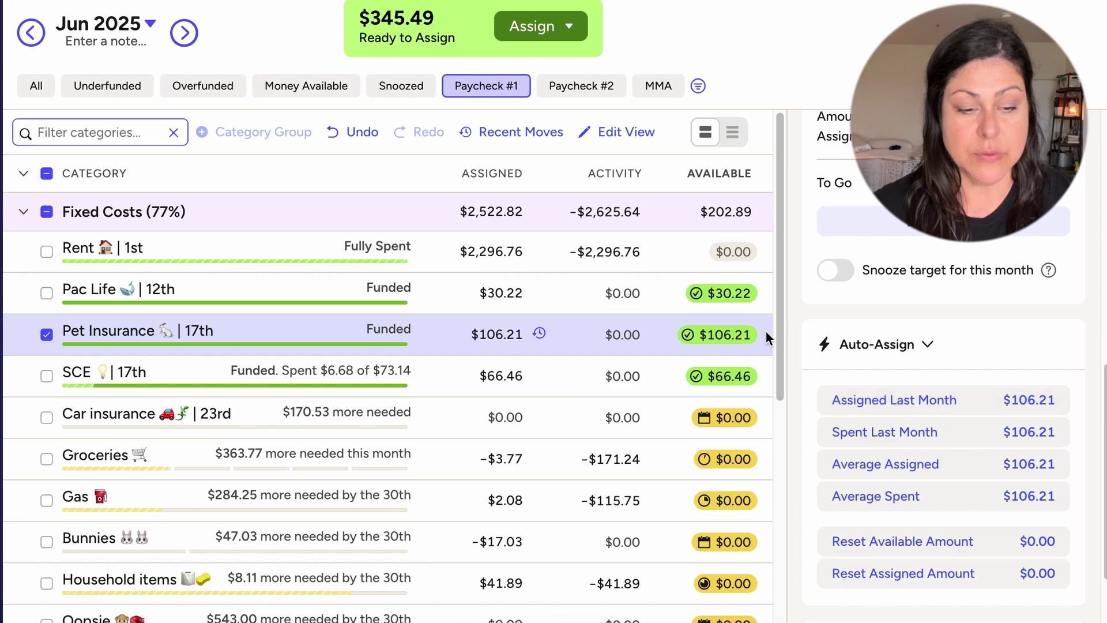
# Step: Auto-assign the underfunded amount of $170.53 to Car insurance for June 2025
pyautogui.moveTo(776, 320); pyautogui.dragTo(779, 375)
pyautogui.click(635, 314)
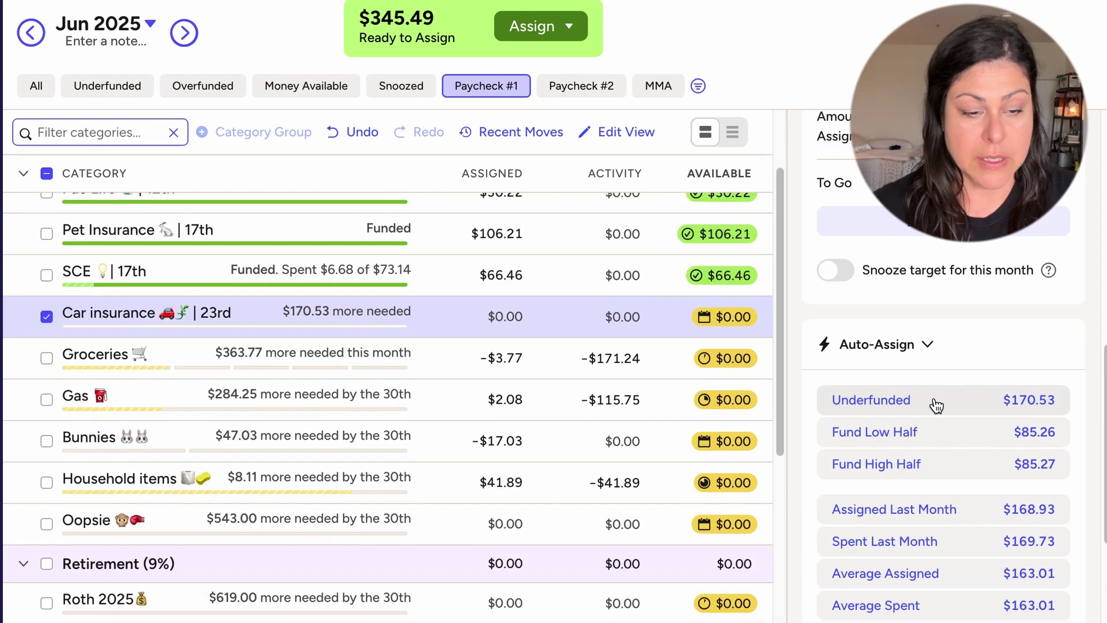
pyautogui.click(937, 400)
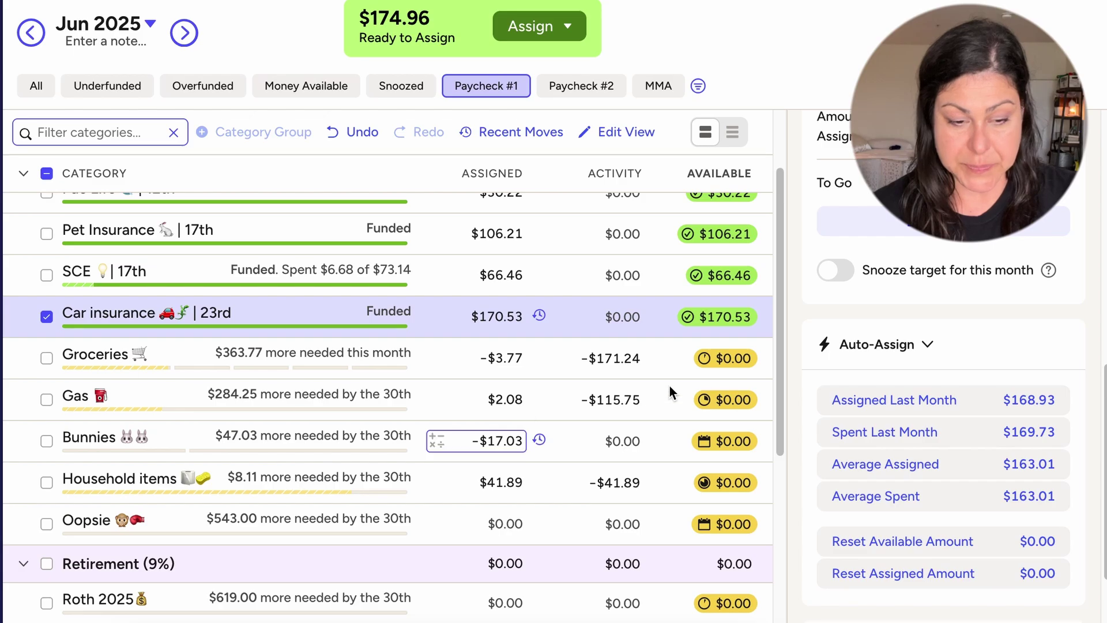
# Step: Add $100.00 to the amount assigned to Gas for June 2025
pyautogui.moveTo(780, 270)
pyautogui.mouseDown()
pyautogui.moveTo(783, 316)
pyautogui.moveTo(783, 257)
pyautogui.mouseUp()
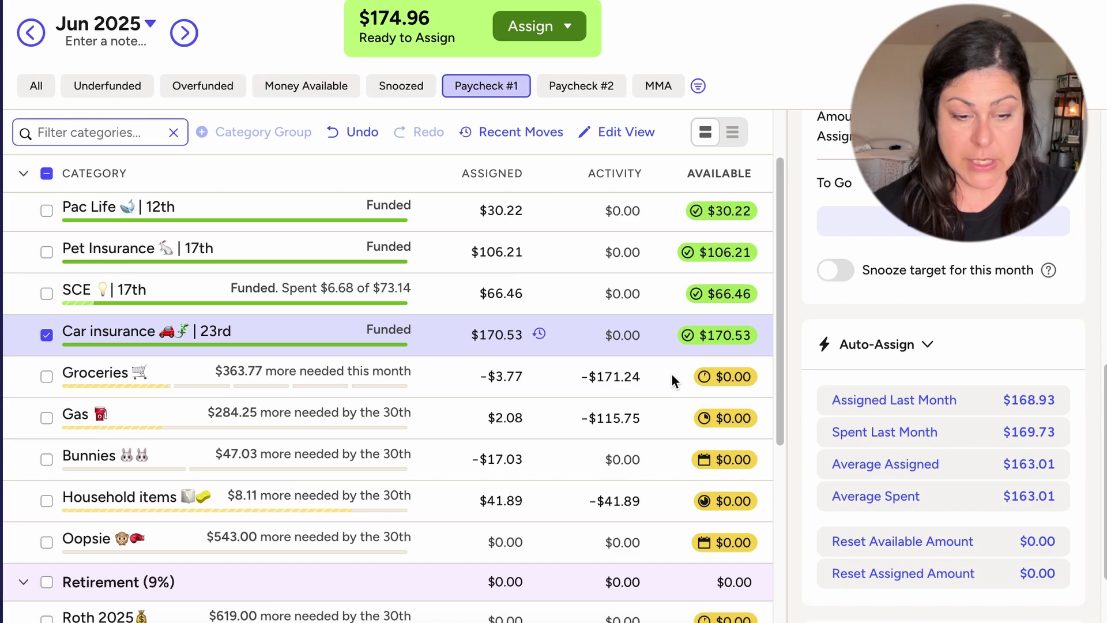
pyautogui.moveTo(778, 306); pyautogui.dragTo(783, 224)
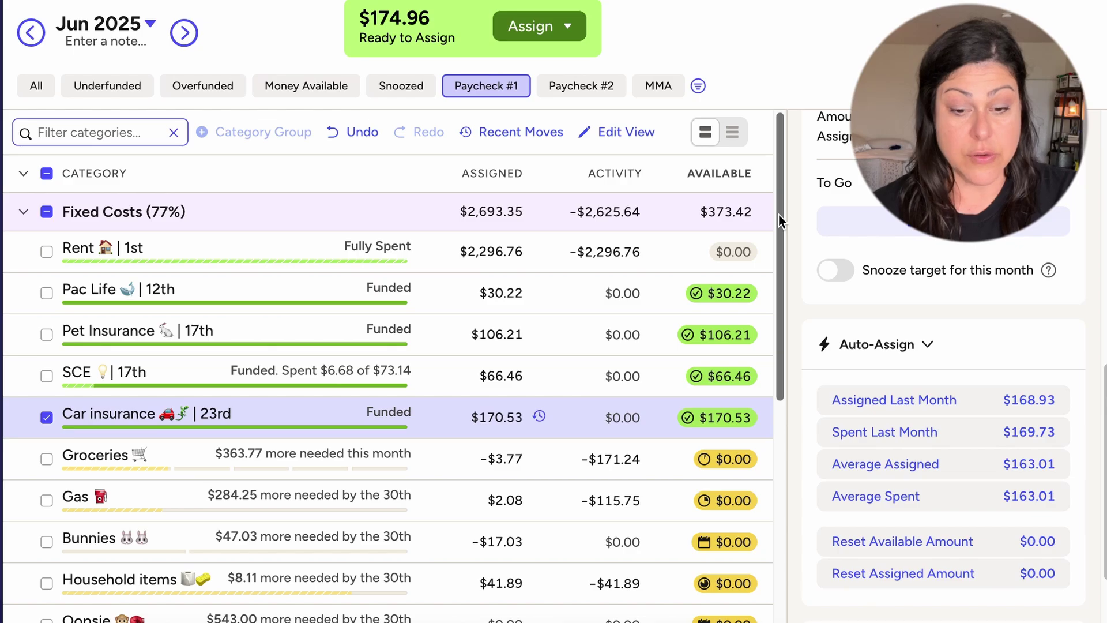
pyautogui.scroll(-3, 780, 221)
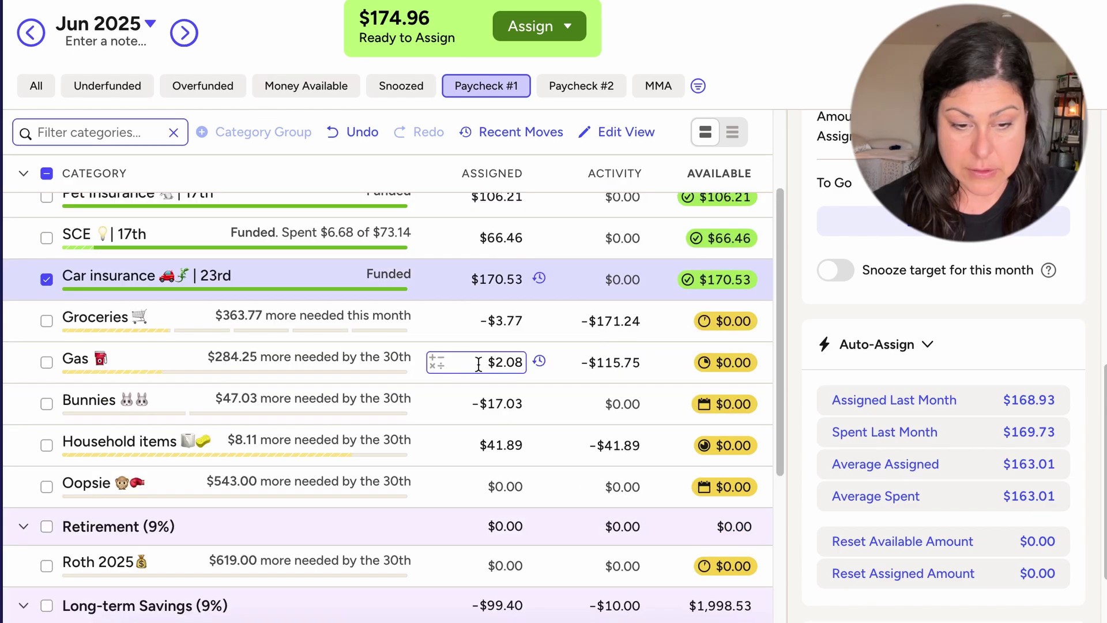
pyautogui.click(436, 362)
pyautogui.click(436, 362)
pyautogui.click(421, 413)
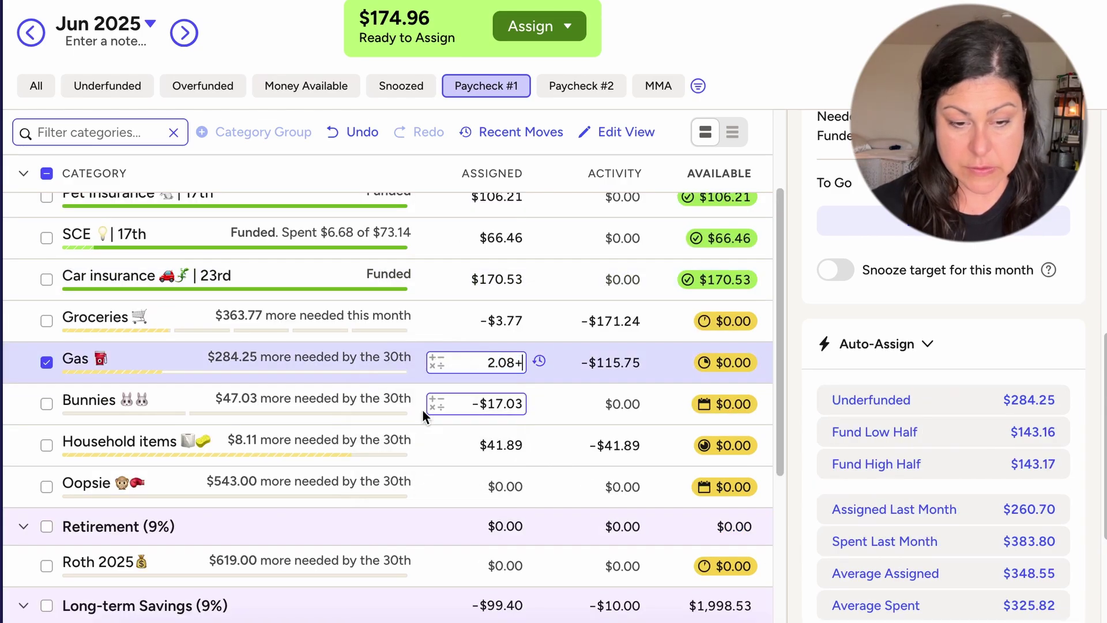
pyautogui.write('100.00')
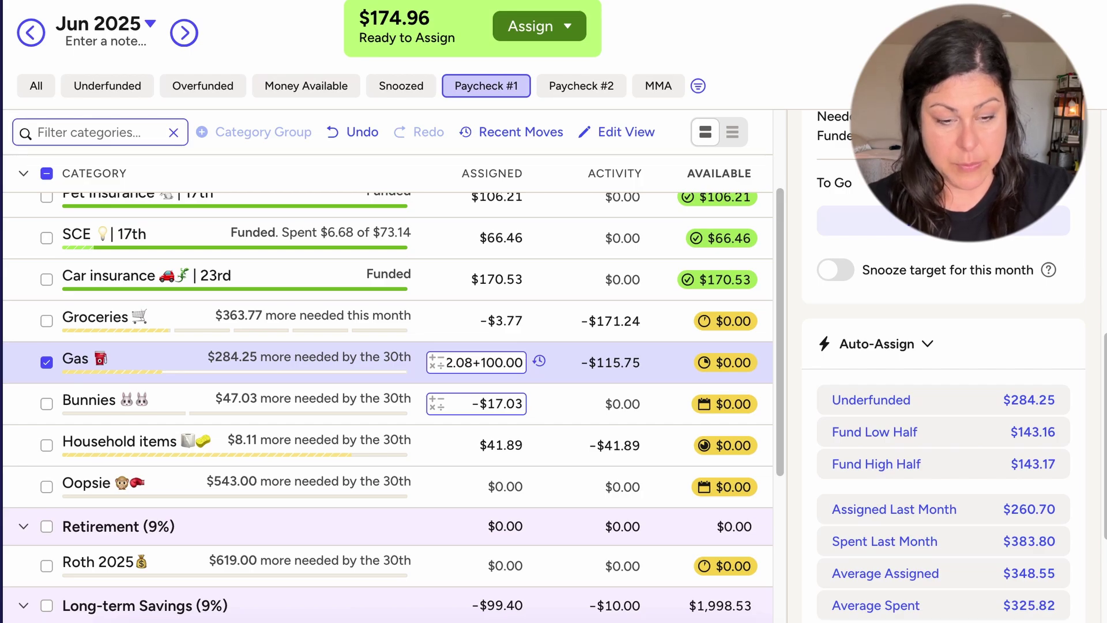
pyautogui.press('Return')
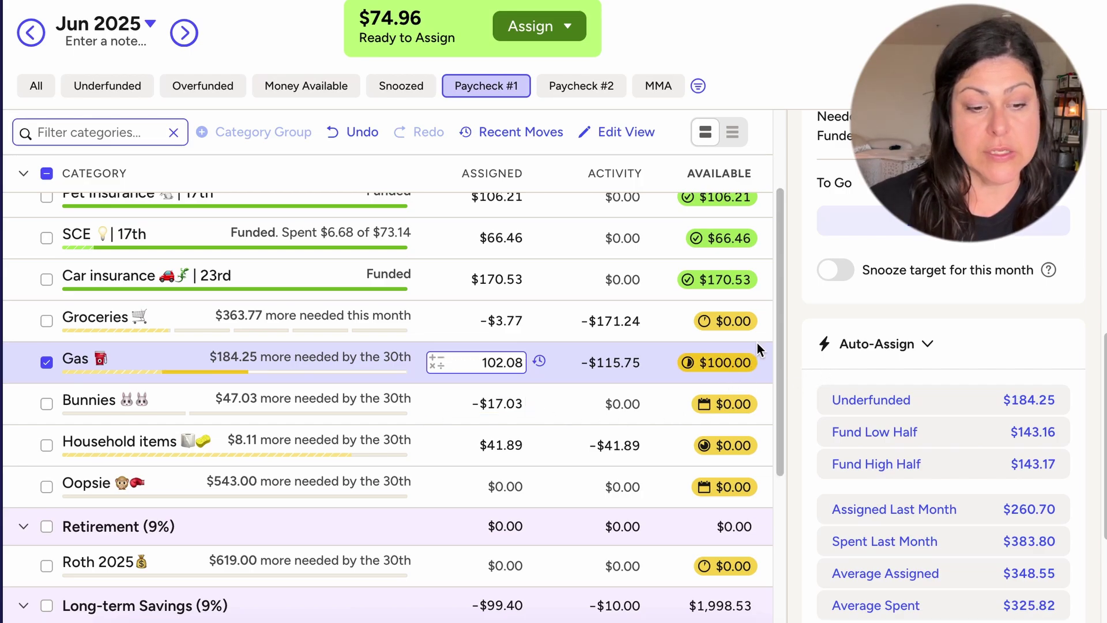
pyautogui.click(47, 362)
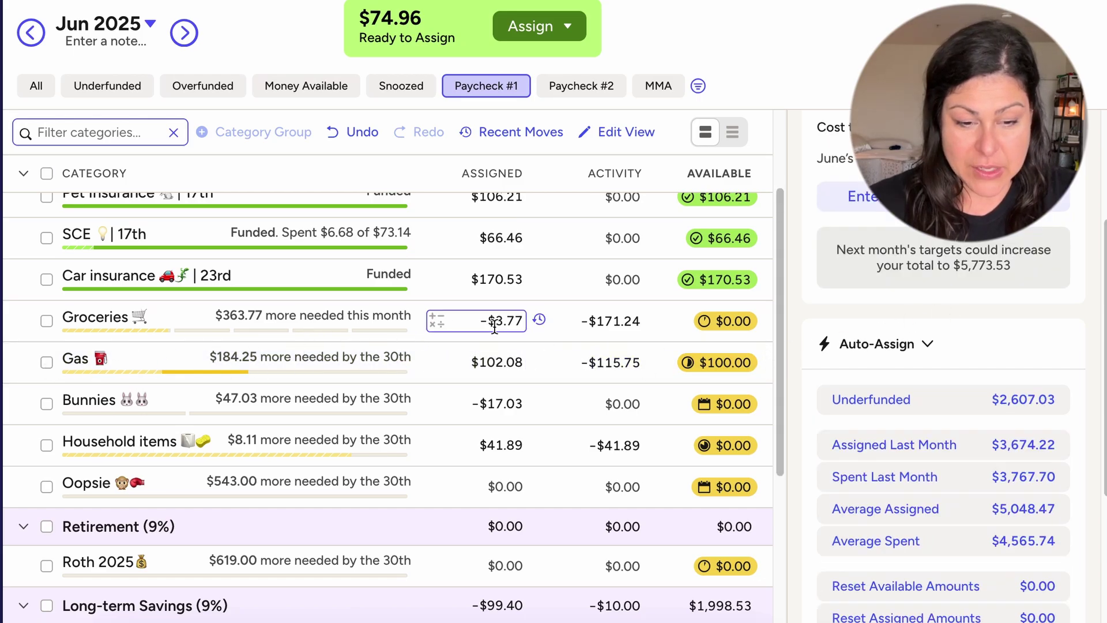
# Step: Assign the remaining $74.96 of Ready to Assign money to Groceries for June 2025
pyautogui.click(437, 326)
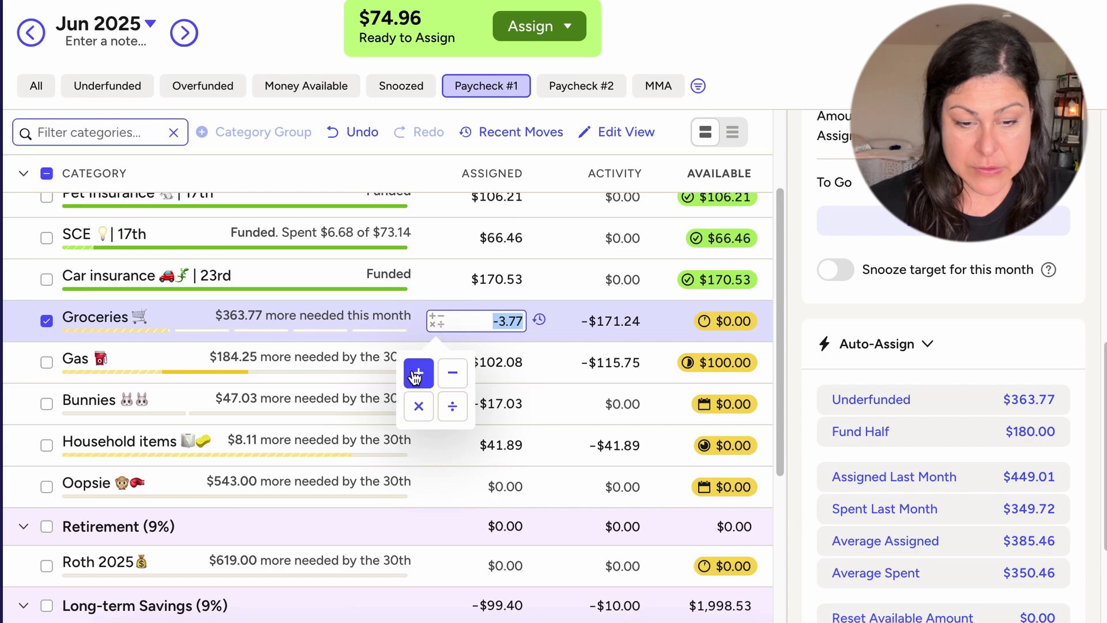
pyautogui.click(417, 374)
pyautogui.click(570, 28)
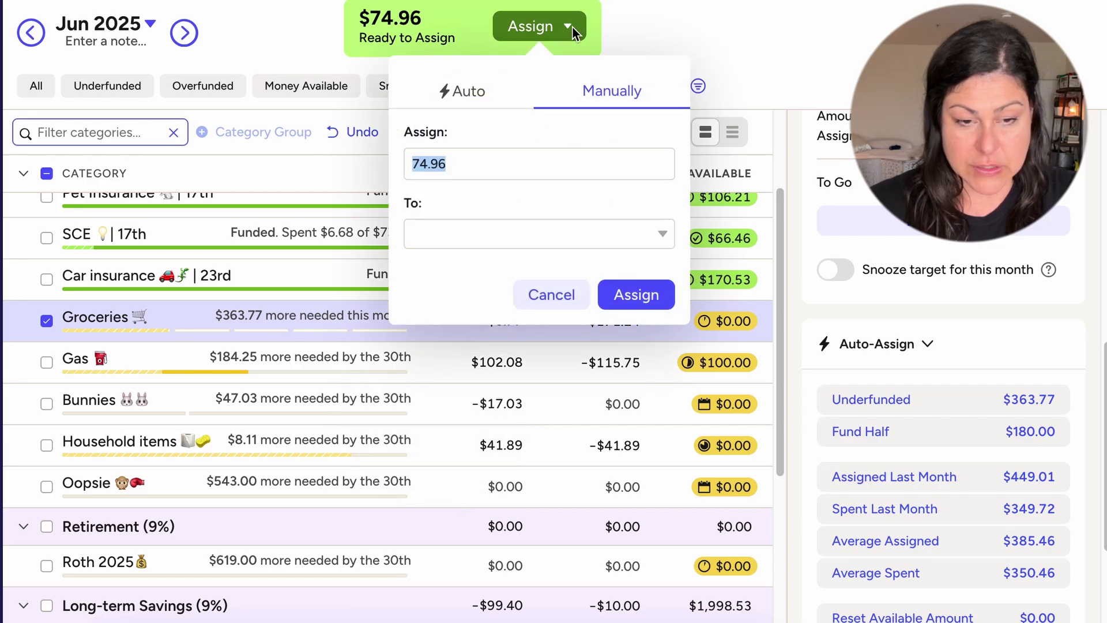
pyautogui.click(523, 237)
pyautogui.write('gr')
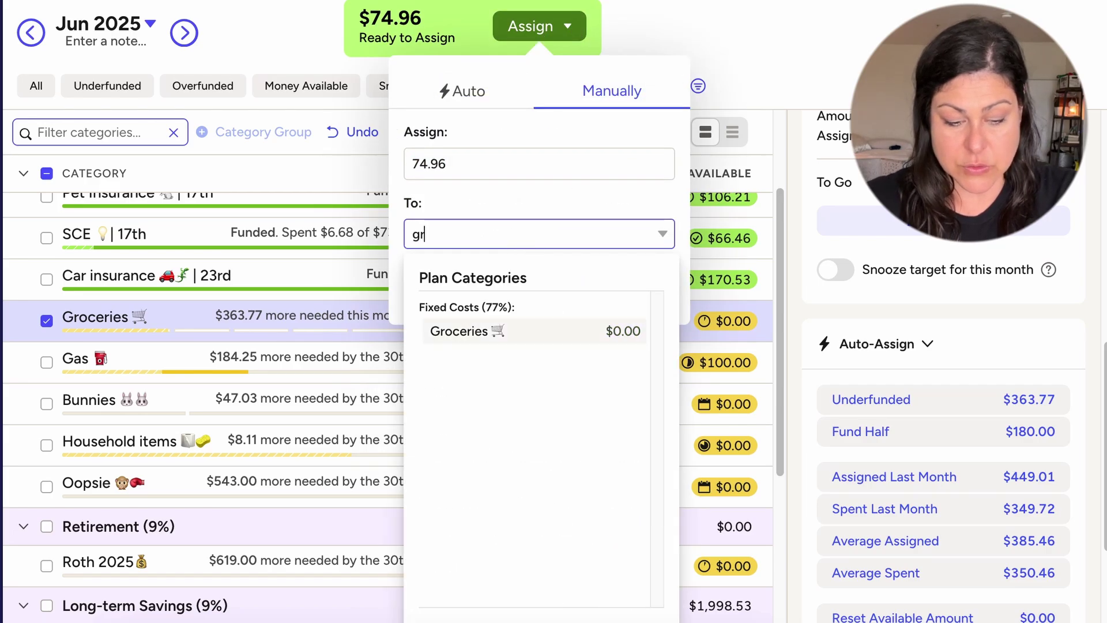
pyautogui.write('o')
pyautogui.click(562, 330)
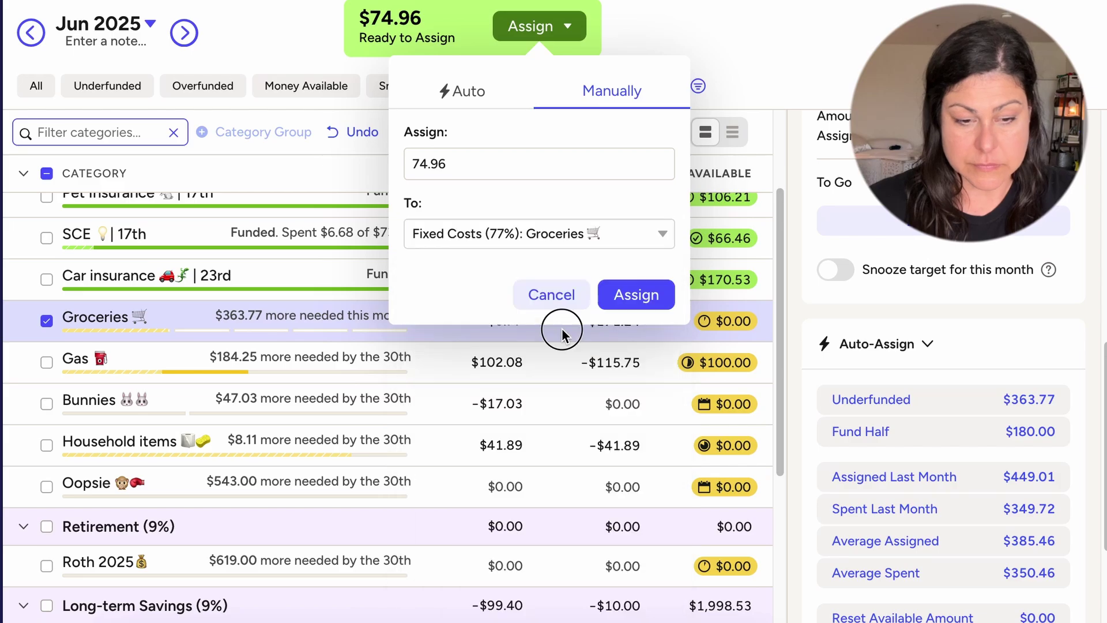
pyautogui.click(632, 296)
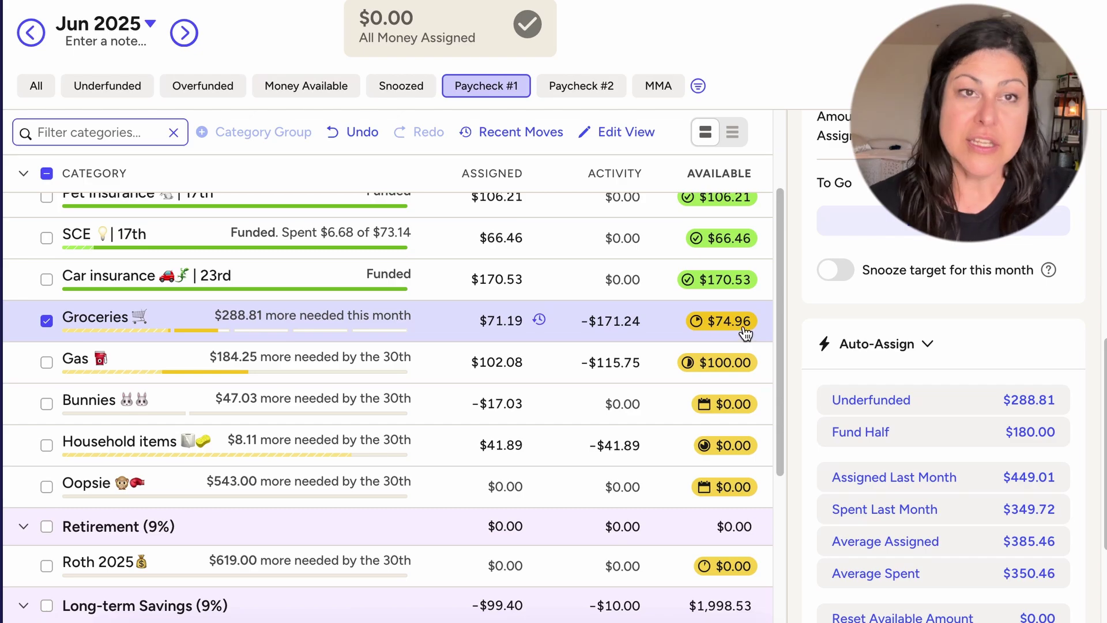
pyautogui.moveTo(746, 334)
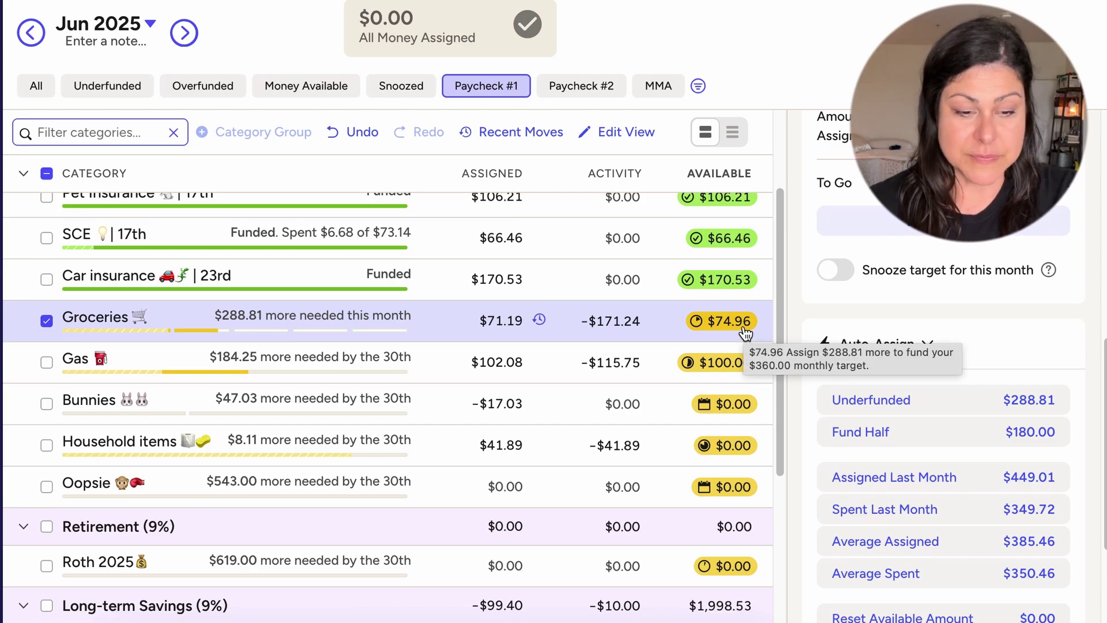
pyautogui.click(46, 321)
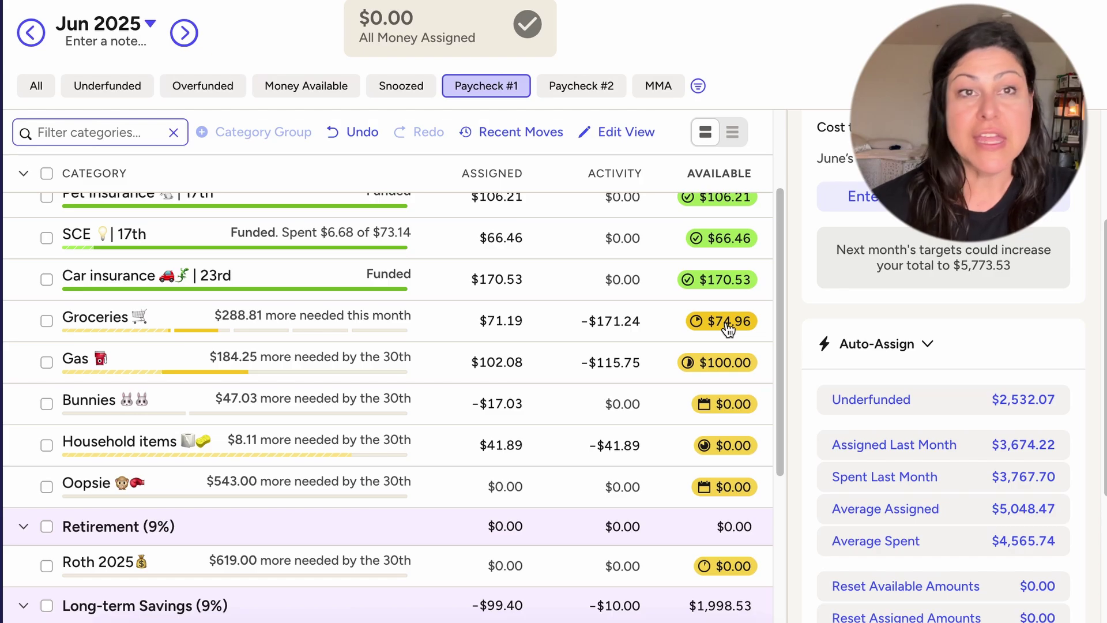
pyautogui.moveTo(728, 330)
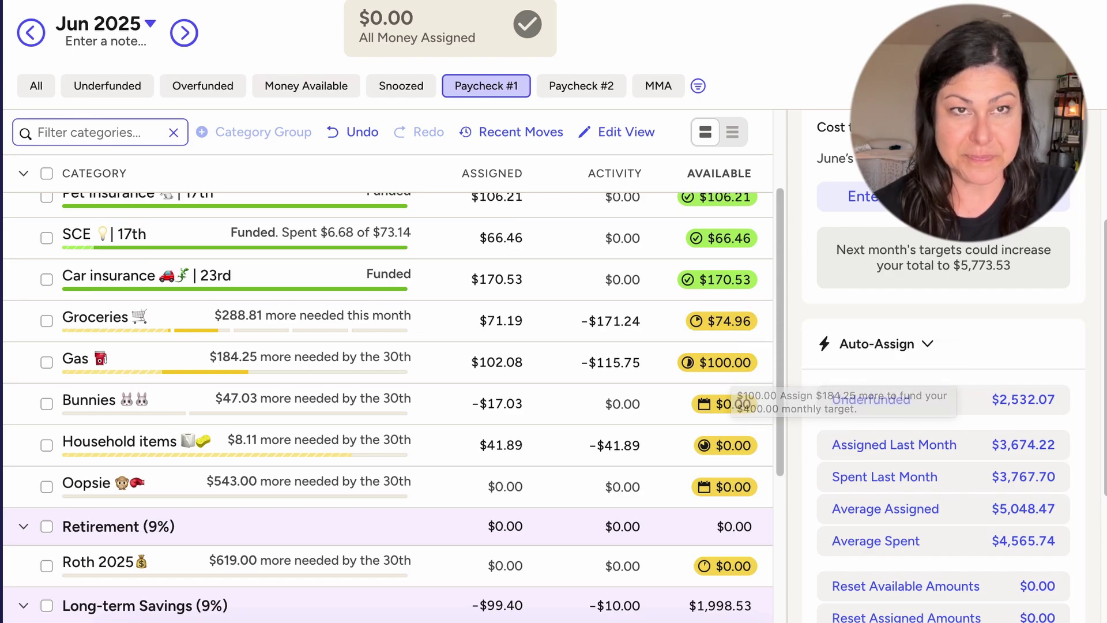
# Step: Show all June 2025 categories and examine how the Fixed Costs are funded, including Subscriptions and Renters insurance
pyautogui.scroll(3, 213, 185)
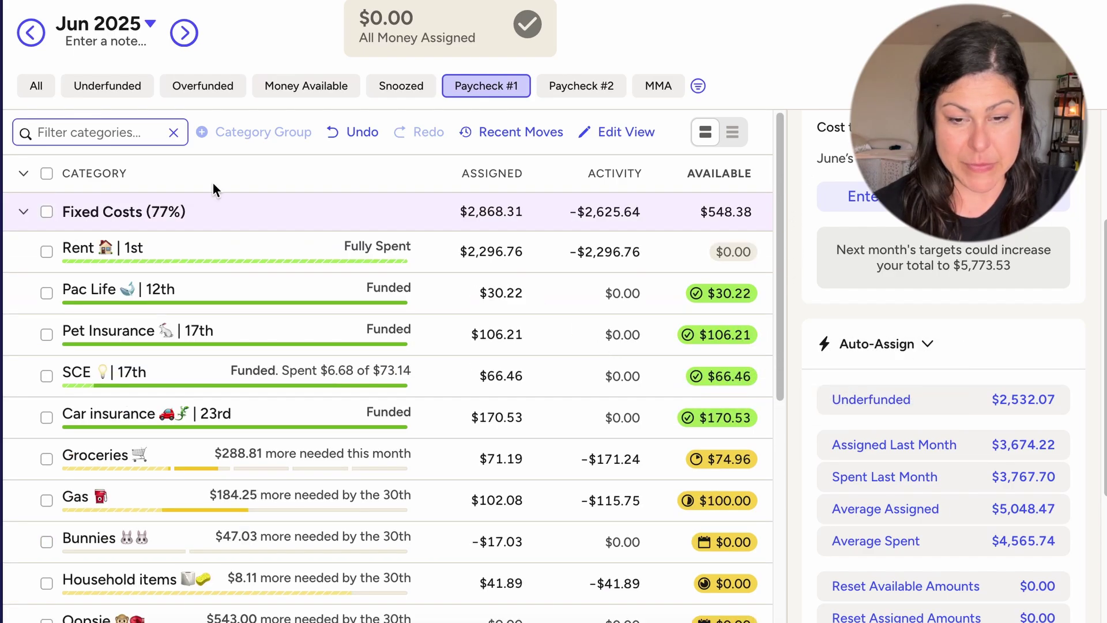
pyautogui.click(37, 88)
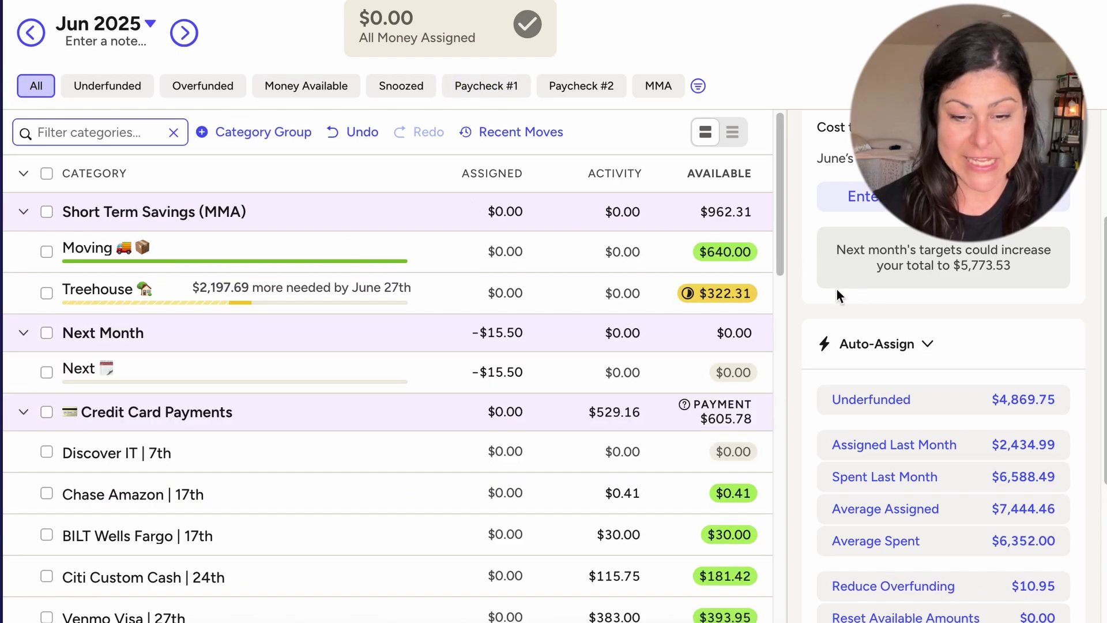
pyautogui.moveTo(782, 177); pyautogui.dragTo(781, 266)
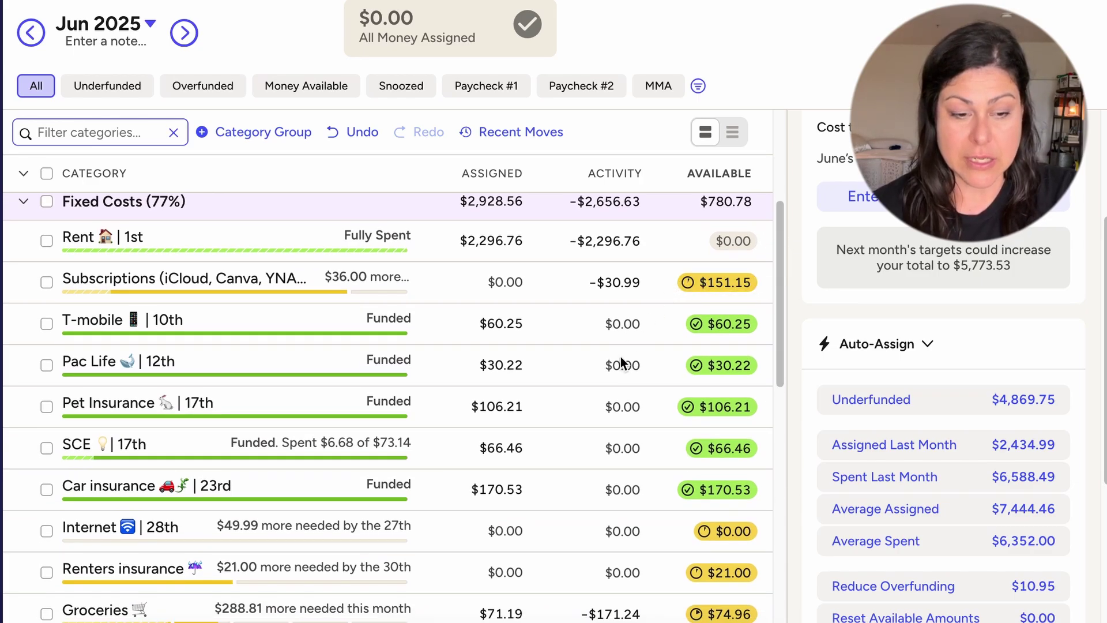
pyautogui.moveTo(780, 233); pyautogui.dragTo(780, 238)
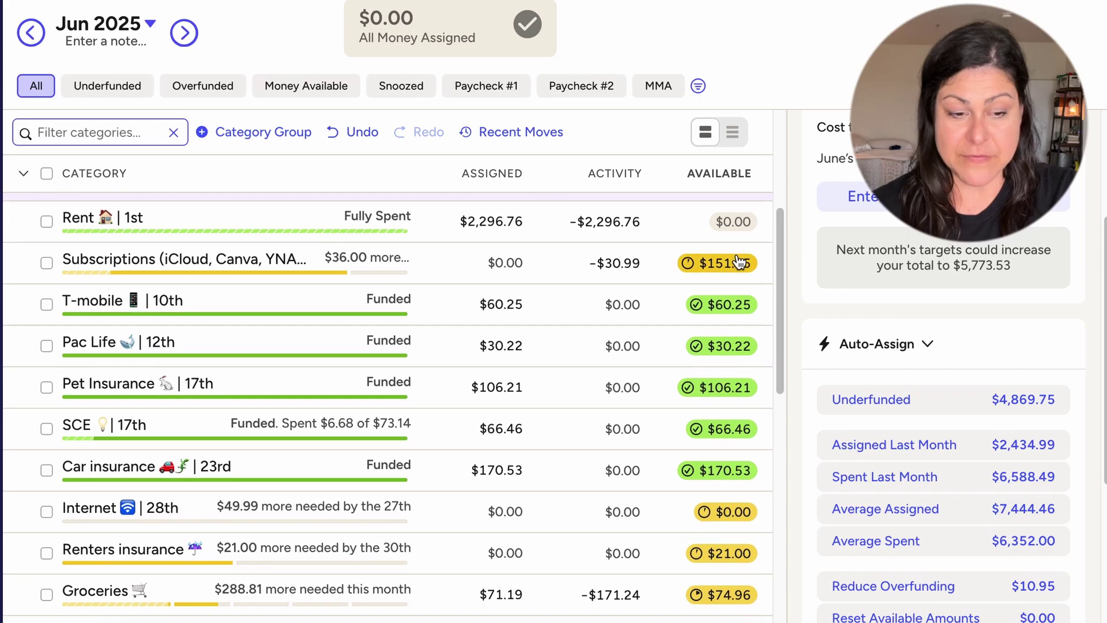
pyautogui.moveTo(725, 272)
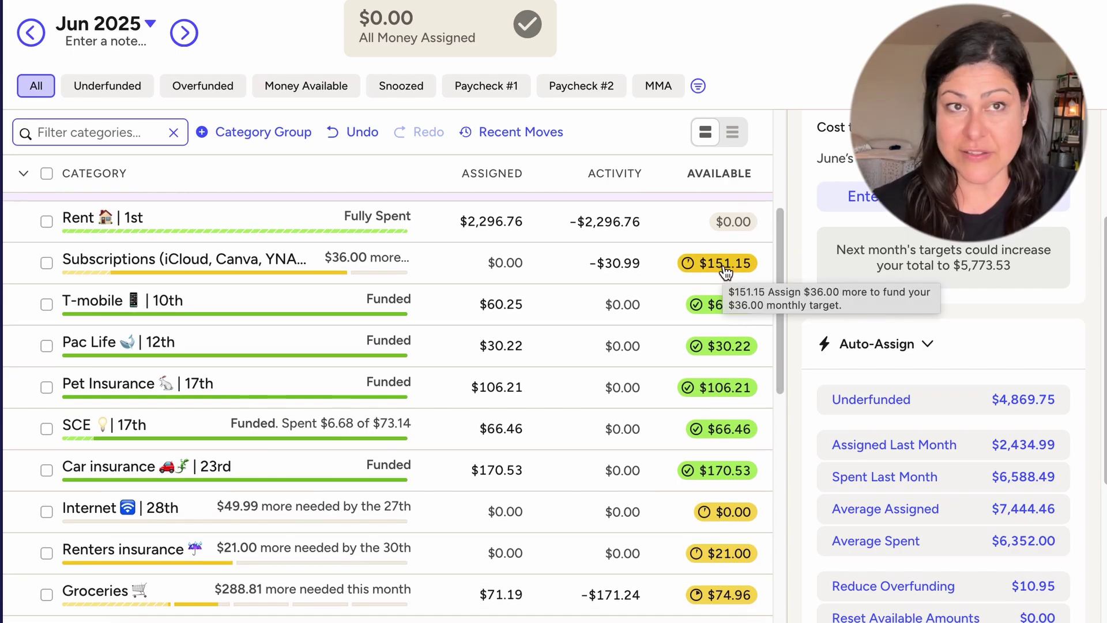
pyautogui.moveTo(781, 235); pyautogui.dragTo(783, 216)
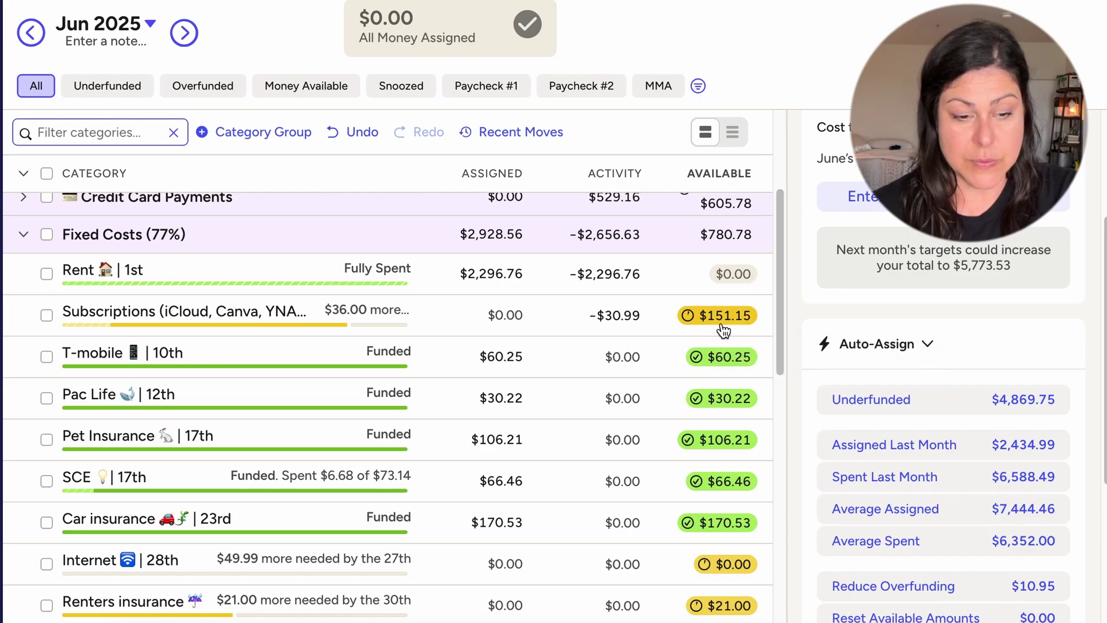
pyautogui.moveTo(783, 208); pyautogui.dragTo(774, 308)
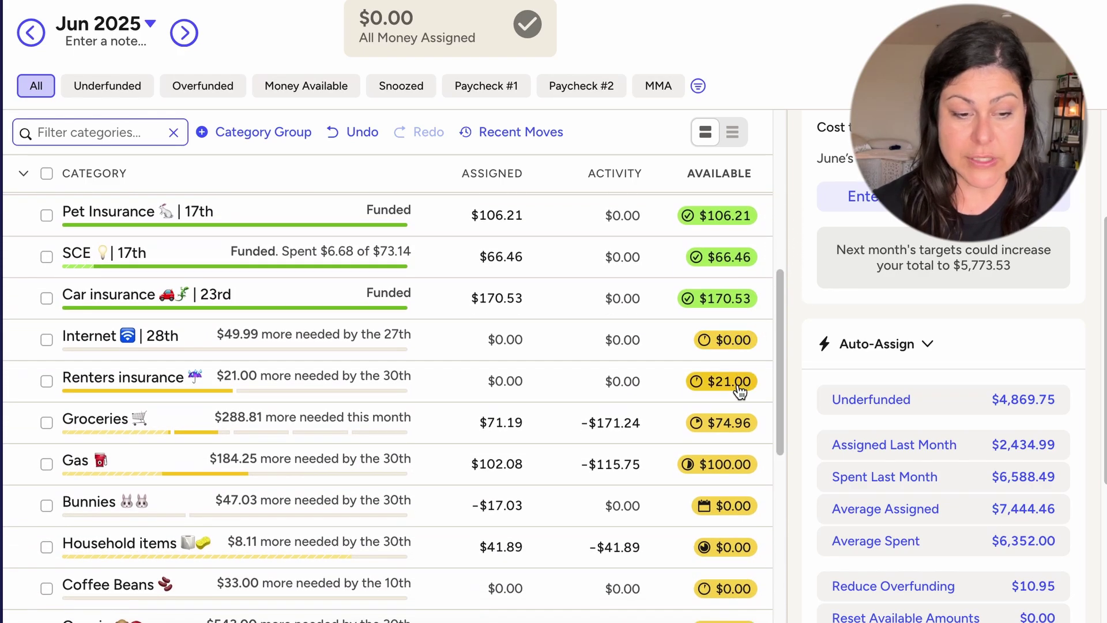
pyautogui.moveTo(738, 392)
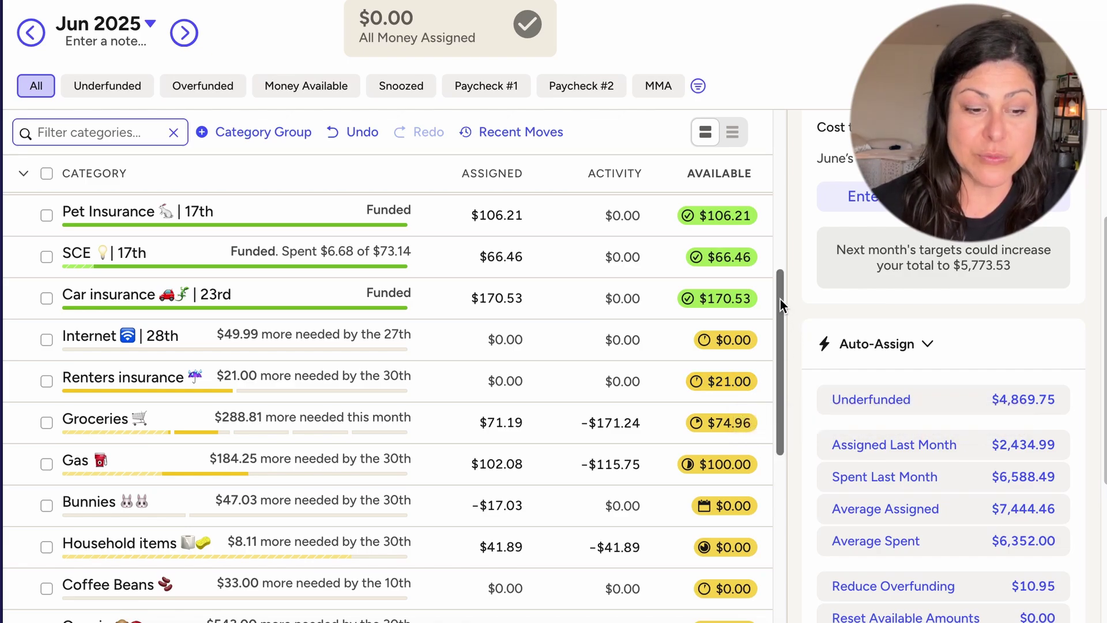
pyautogui.moveTo(780, 299); pyautogui.dragTo(778, 313)
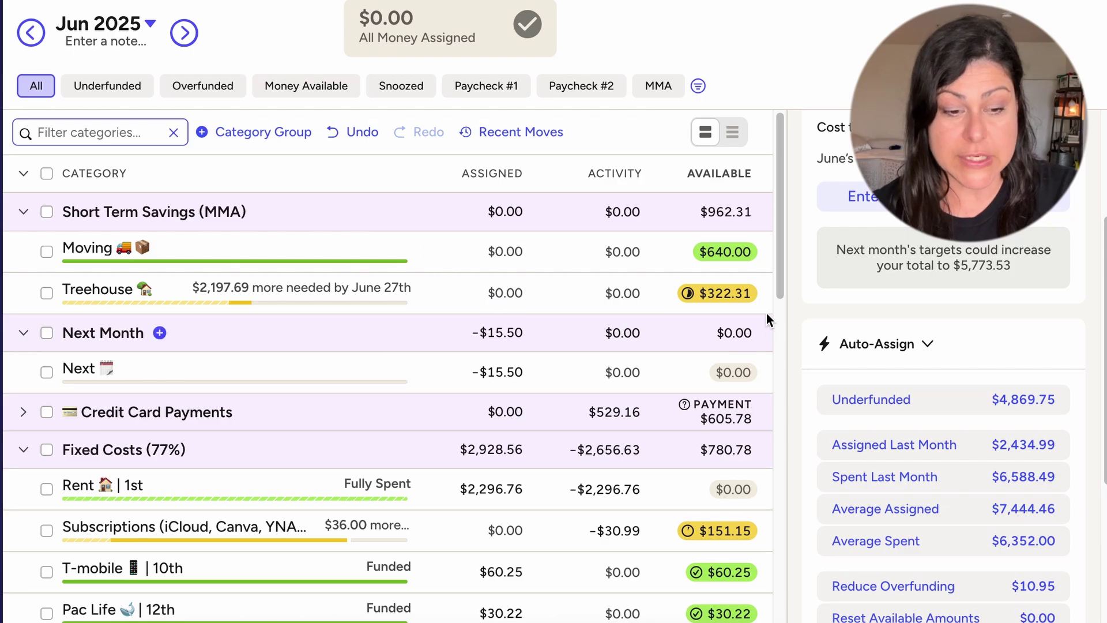
# Step: Examine the Treehouse savings target's funding details and compare them with the Fixed Costs that still need money
pyautogui.moveTo(745, 310)
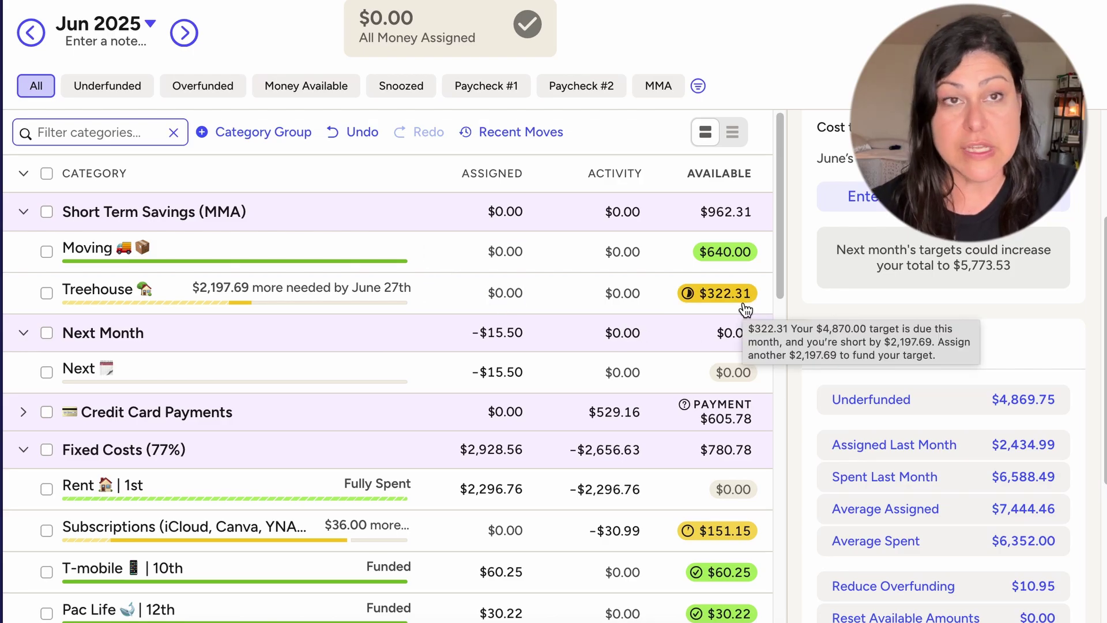
pyautogui.scroll(-1, 746, 309)
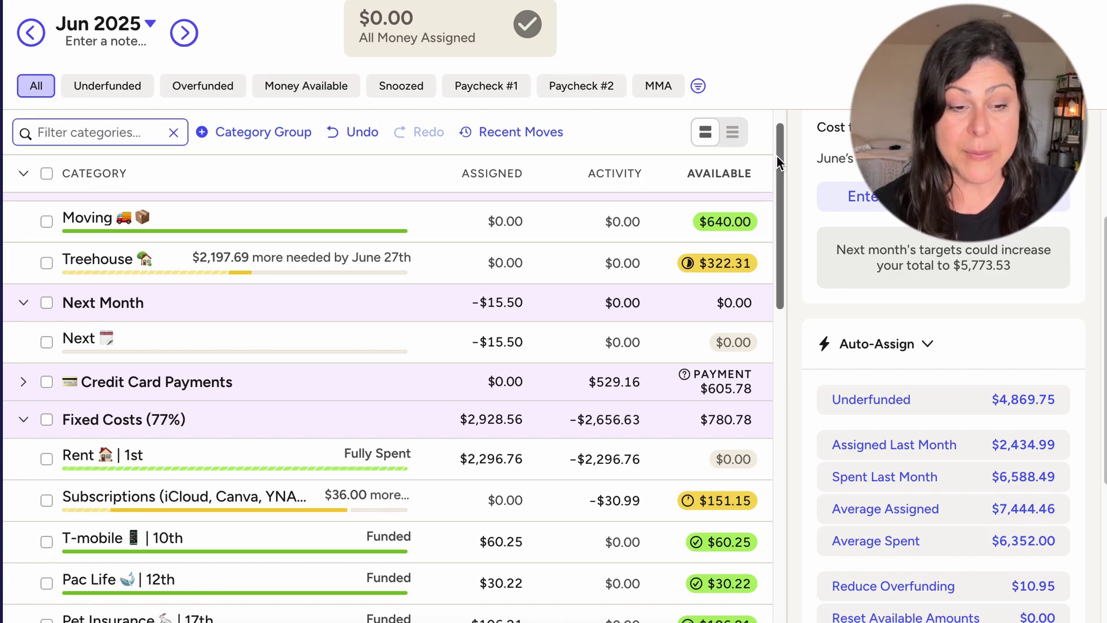
pyautogui.moveTo(777, 153); pyautogui.dragTo(784, 167)
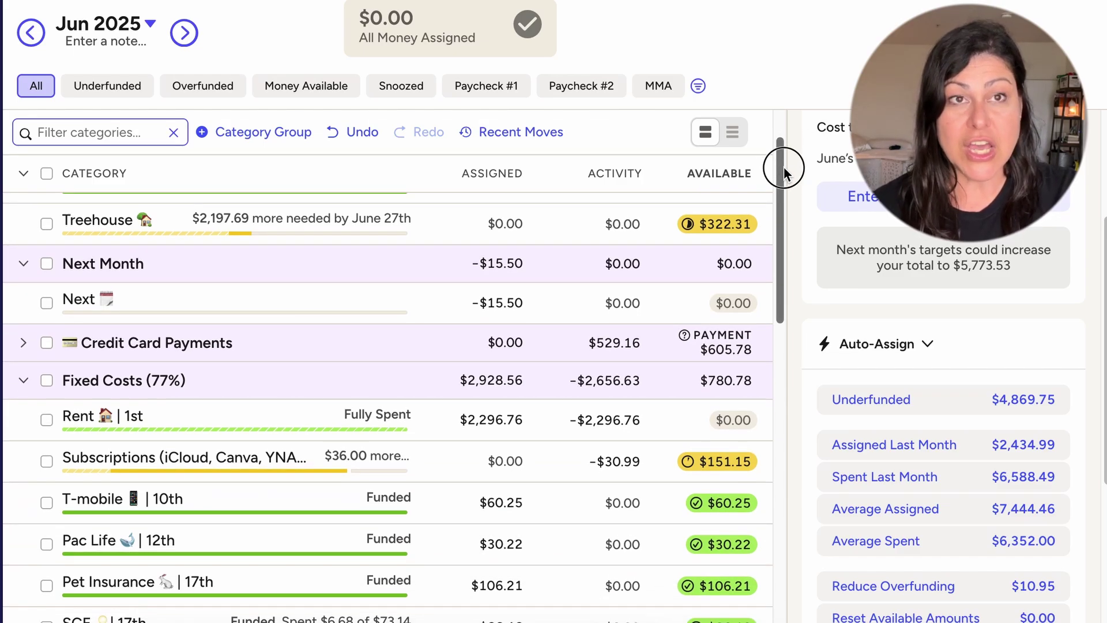
pyautogui.moveTo(783, 167); pyautogui.dragTo(783, 313)
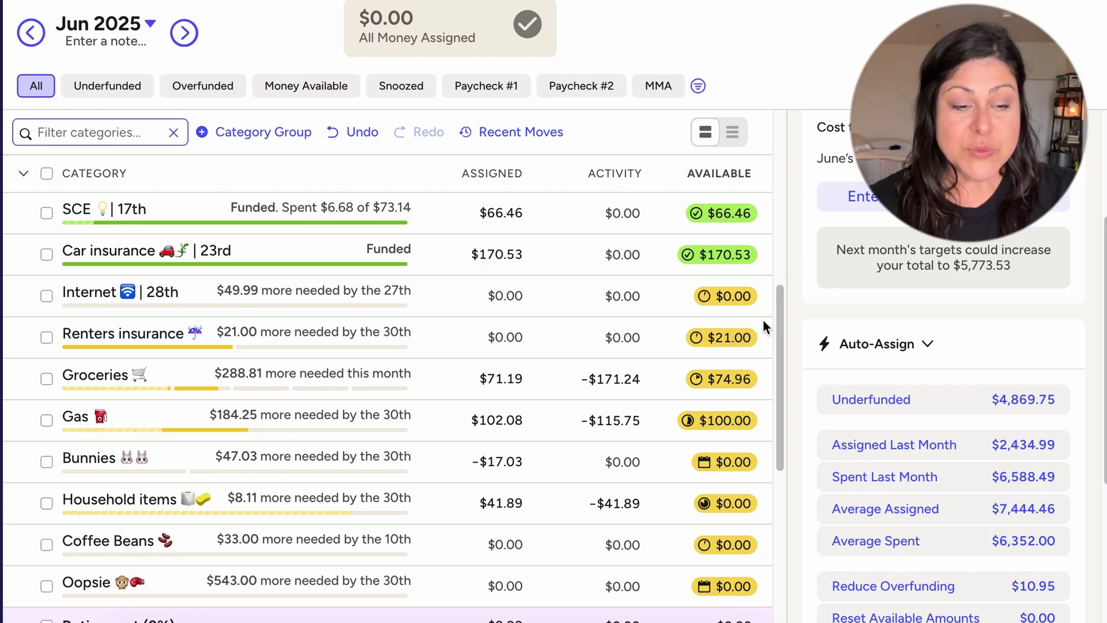
pyautogui.moveTo(778, 315); pyautogui.dragTo(783, 141)
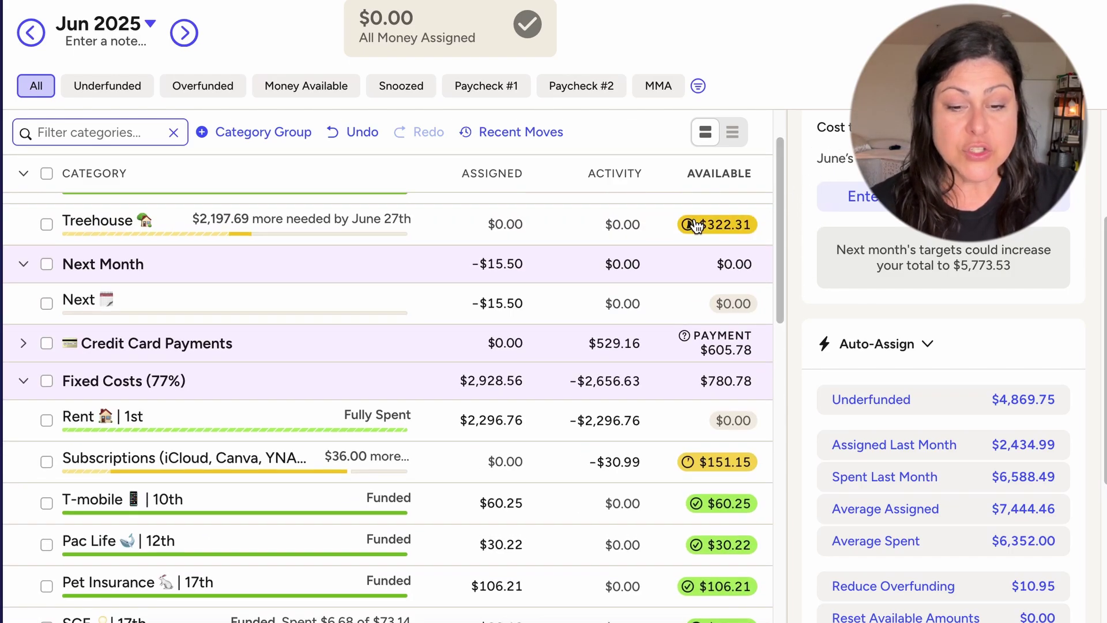
pyautogui.moveTo(781, 181); pyautogui.dragTo(779, 156)
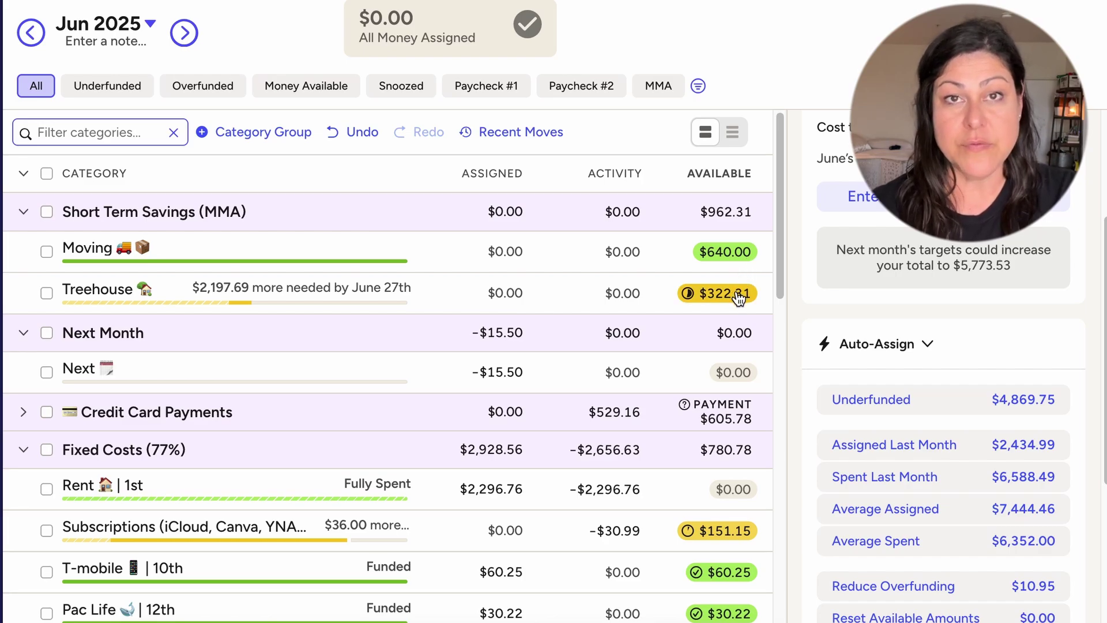
pyautogui.moveTo(740, 295)
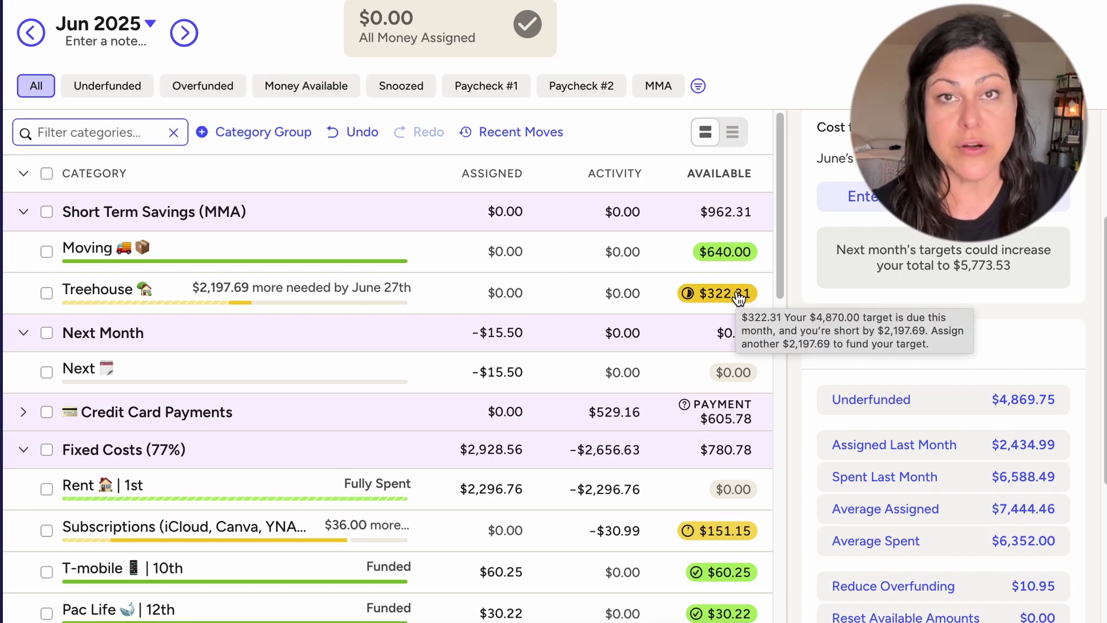